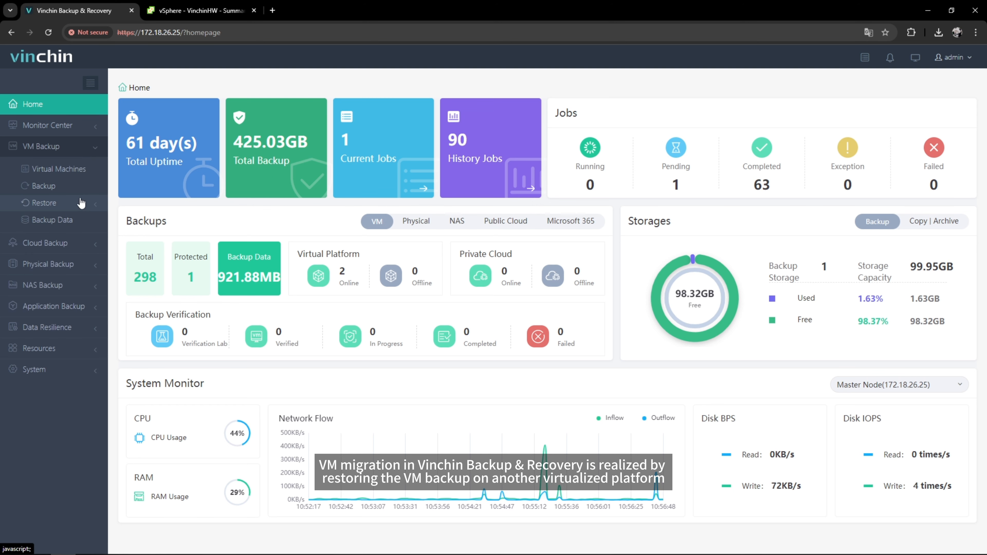
- Open the VM backup data and list the restore points of the RestoreTestLinux VM in the OLVM backup
left_click(80, 223)
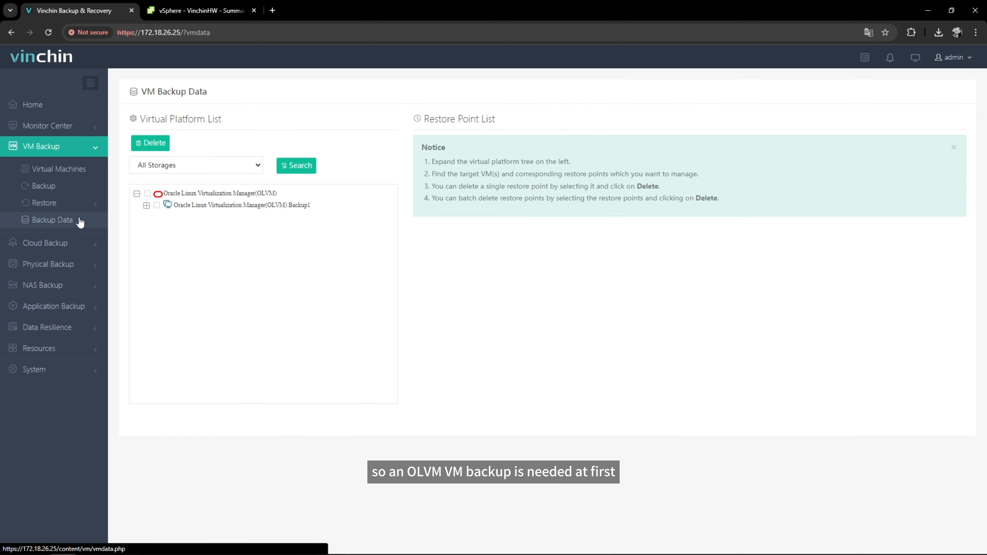
left_click(146, 206)
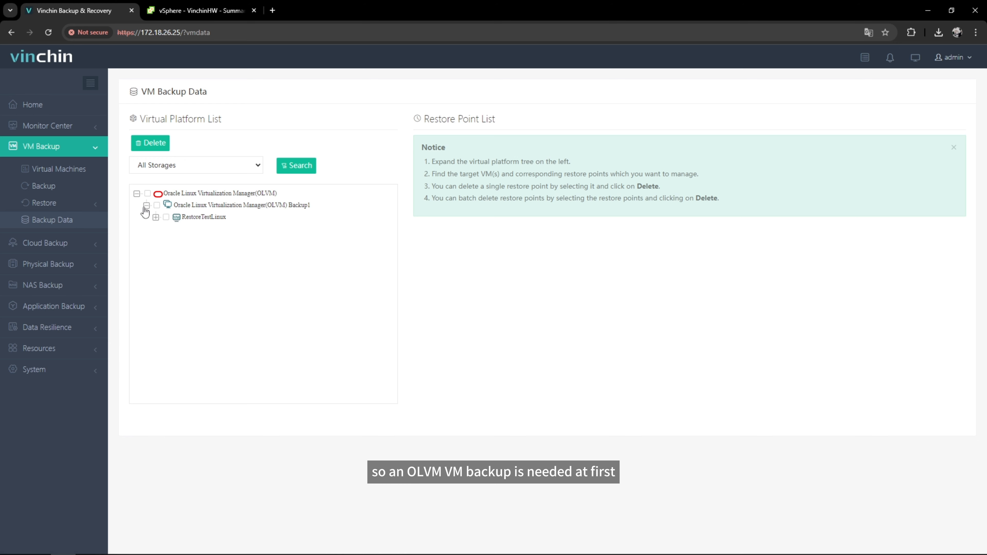
left_click(217, 221)
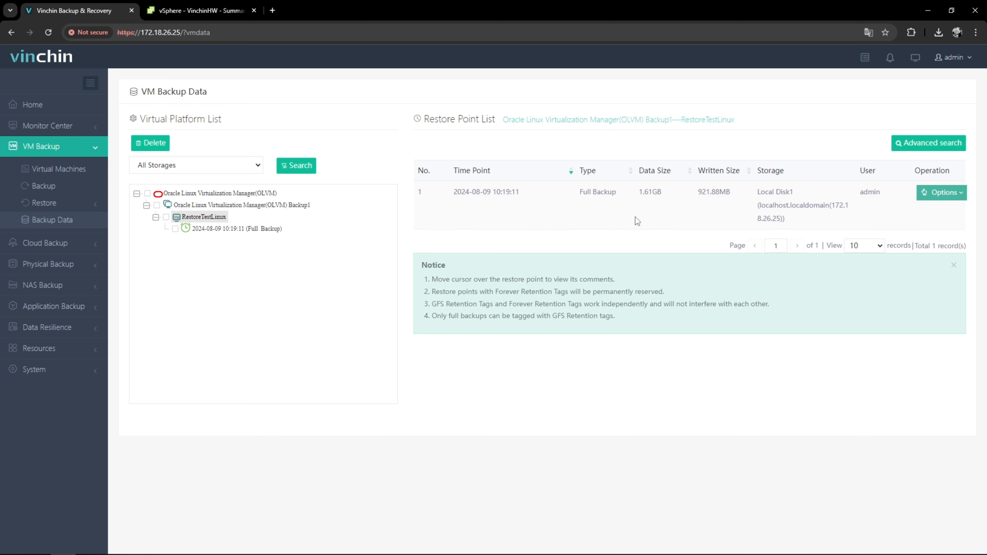
left_click(94, 207)
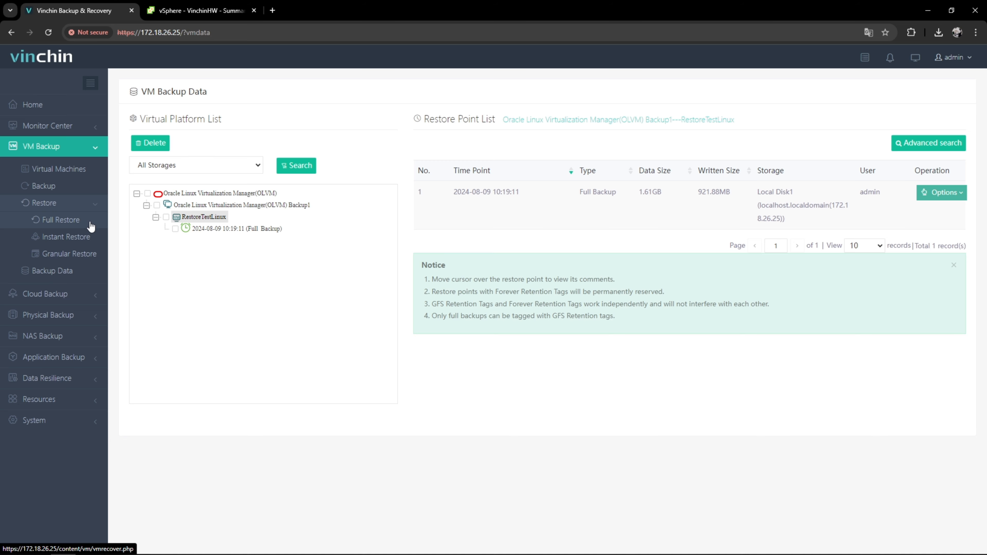
left_click(90, 226)
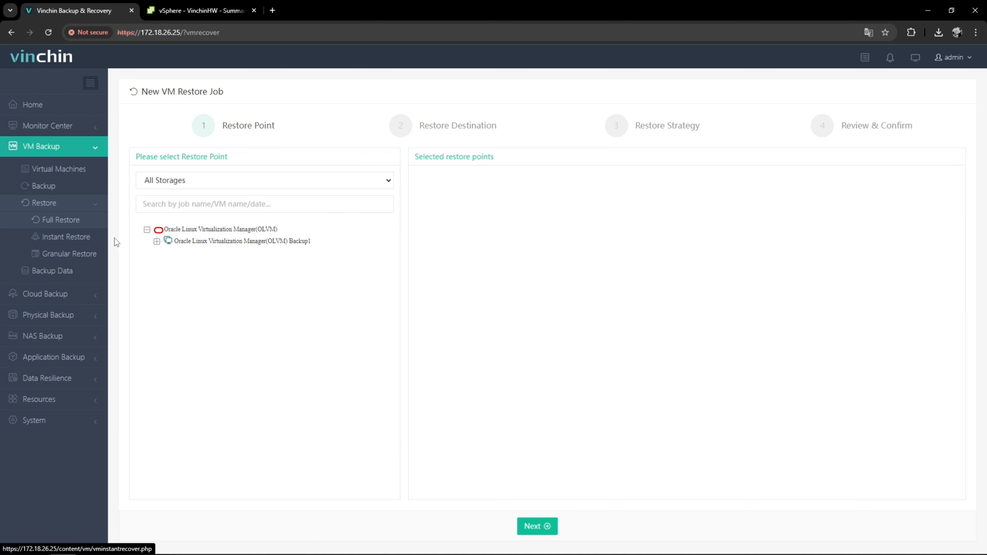
left_click(156, 241)
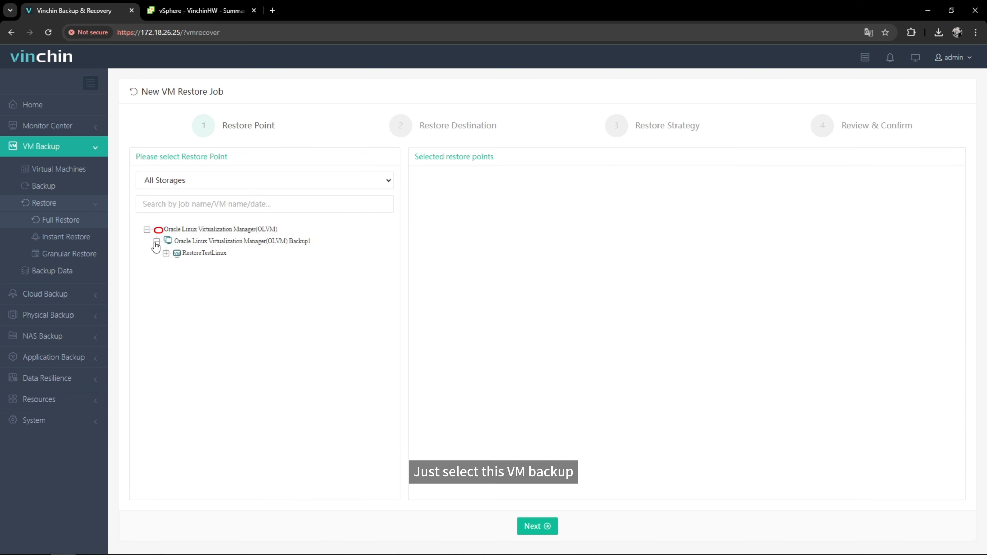
left_click(166, 253)
left_click(185, 265)
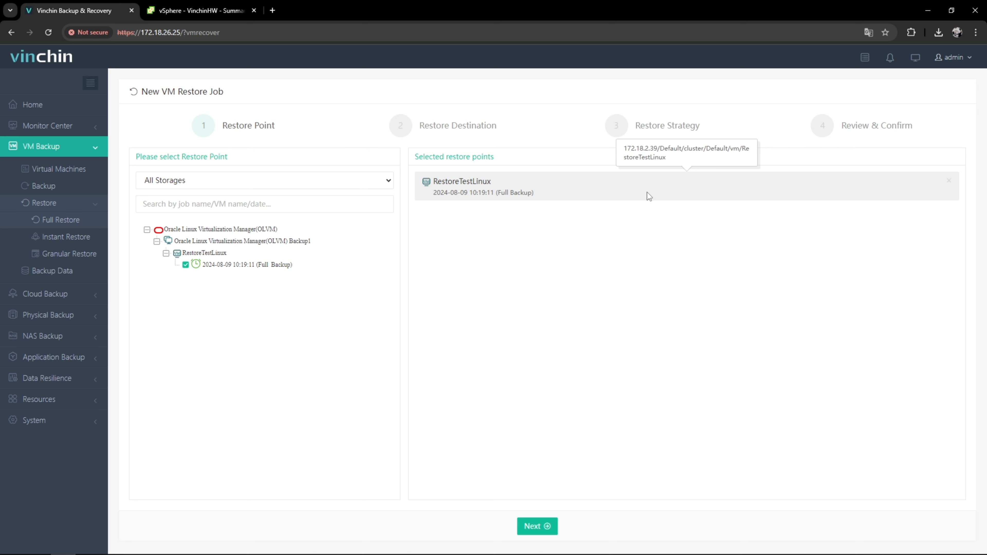
left_click(548, 529)
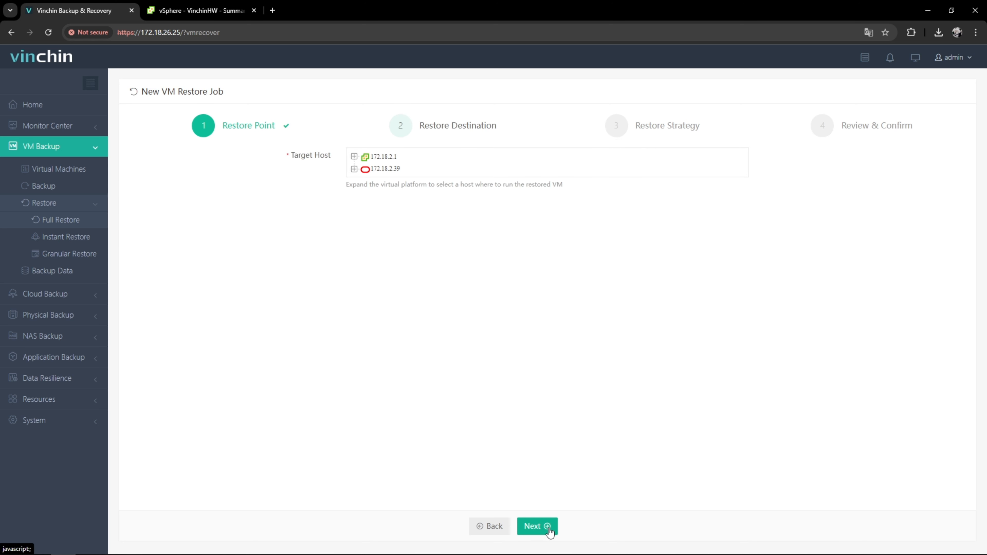
- Choose host 172.18.1.103 in the Vinchin cluster of VinchinHW as the target host
left_click(354, 157)
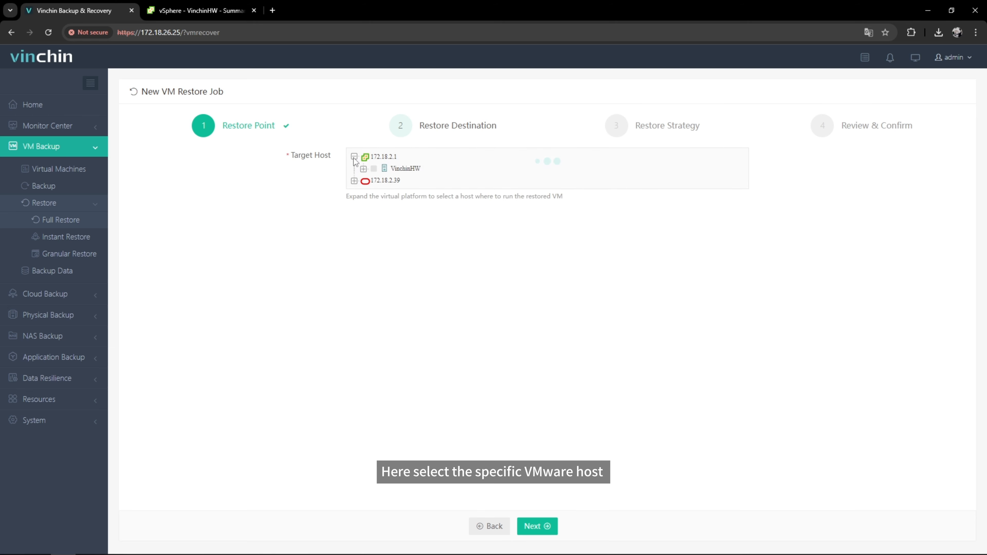
left_click(363, 168)
left_click(373, 181)
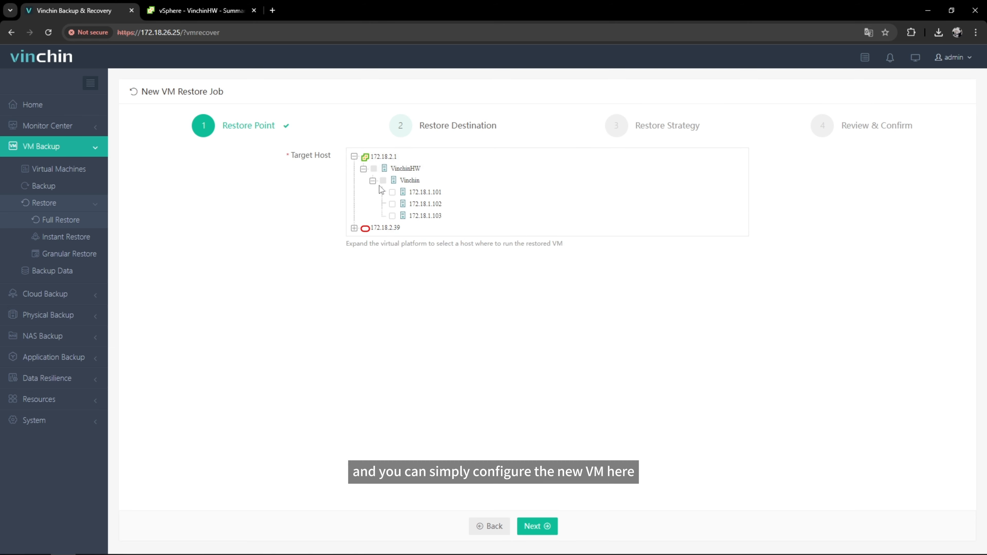
left_click(399, 217)
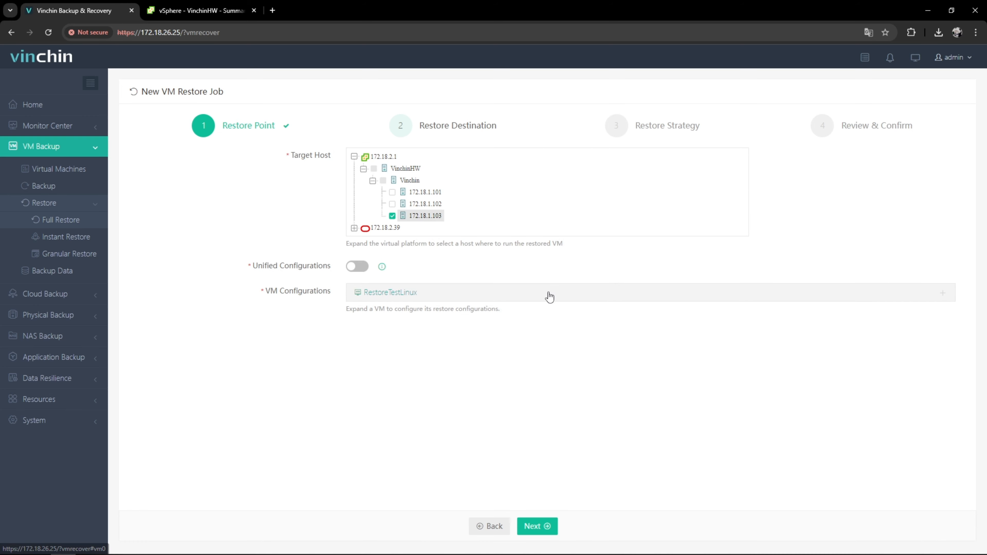
- Expand the RestoreTestLinux VM configuration and switch the restored VM's power state on
left_click(550, 297)
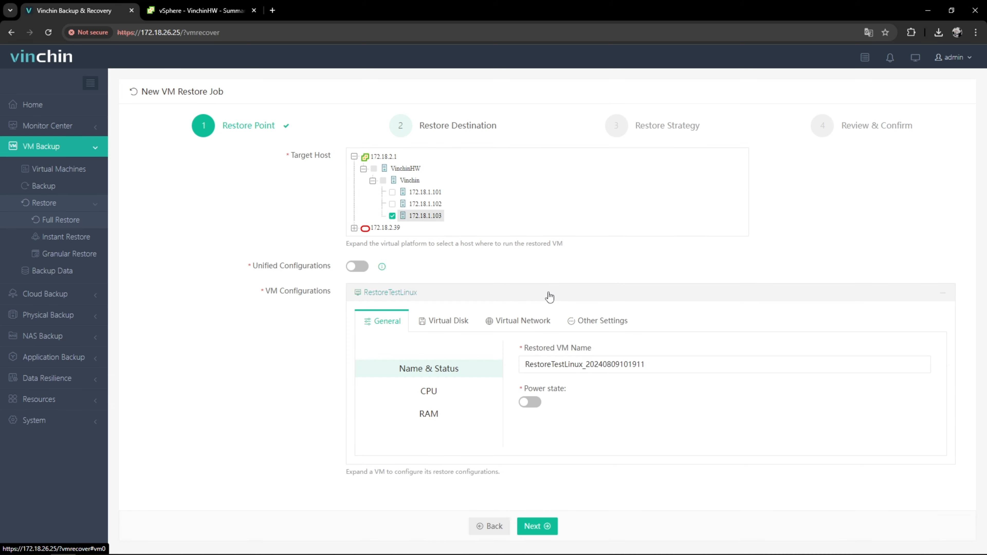
left_click(667, 362)
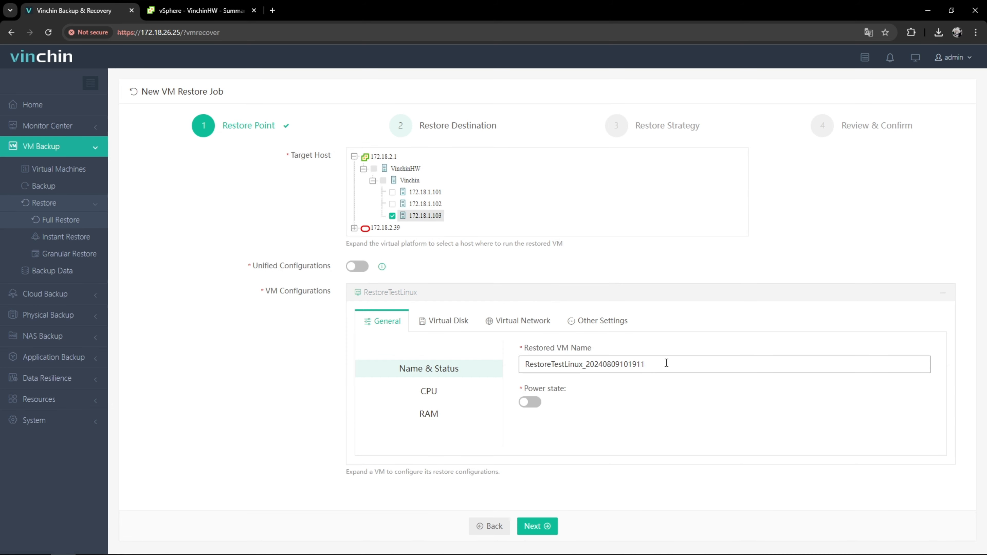
left_click(536, 403)
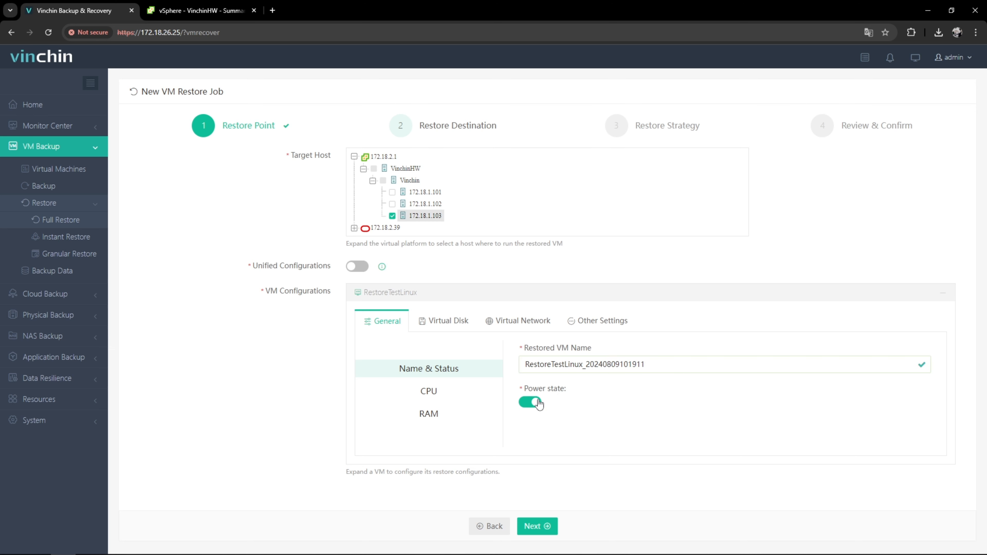
- Review the CPU sockets, cores per socket and RAM size options for the restored VM
left_click(483, 390)
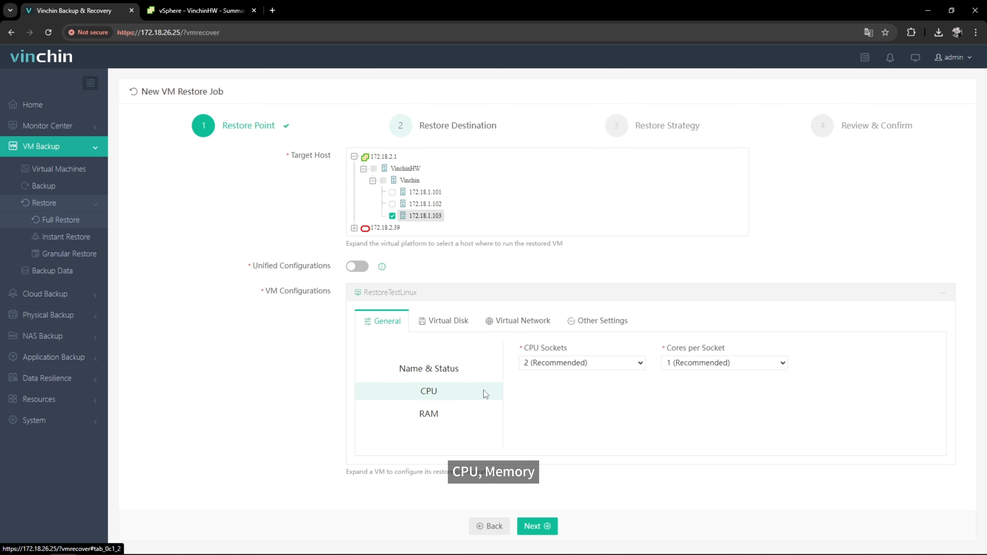
left_click(629, 364)
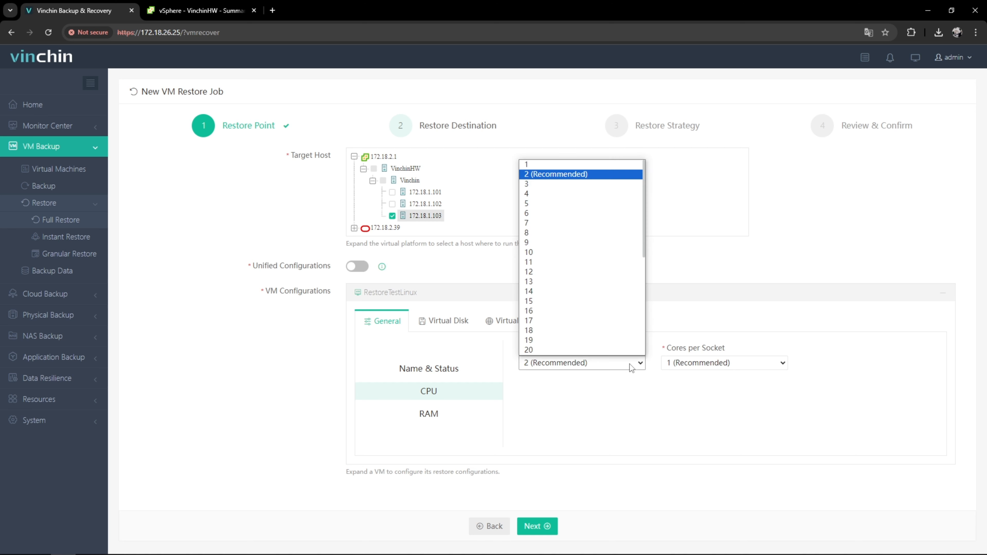
left_click(629, 365)
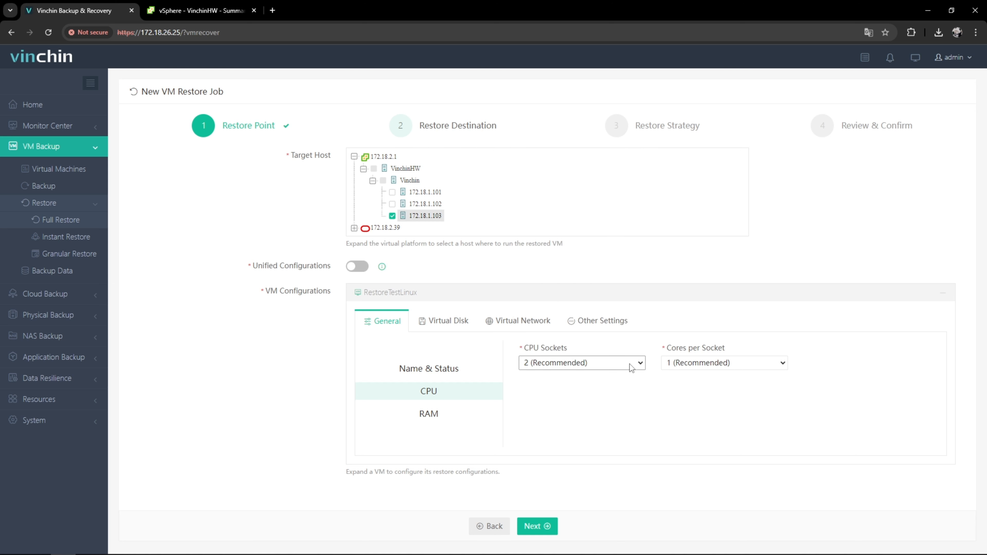
left_click(761, 369)
left_click(761, 368)
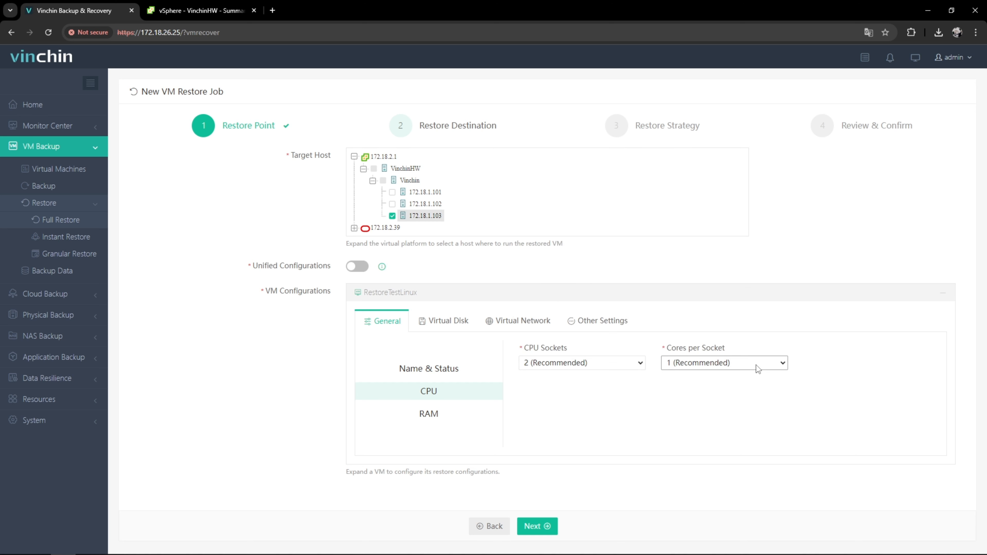
left_click(463, 418)
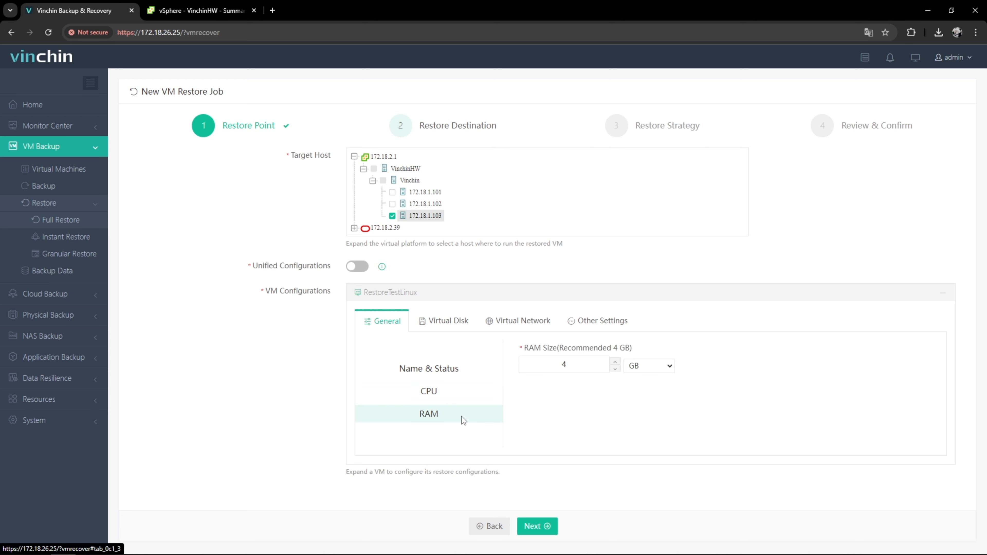
left_click(591, 364)
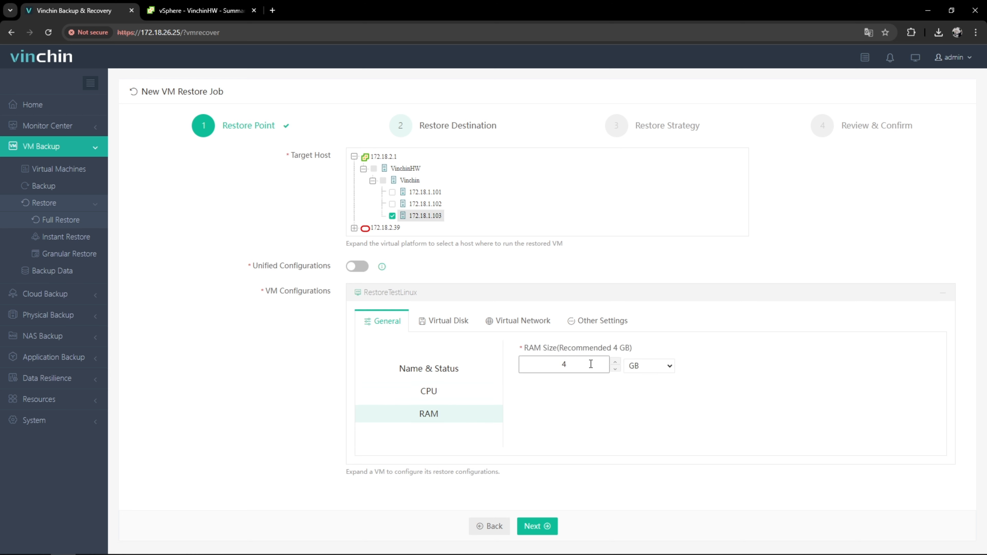
- Review the virtual disk's restore location, disk provisioning and interface options
left_click(456, 327)
left_click(842, 387)
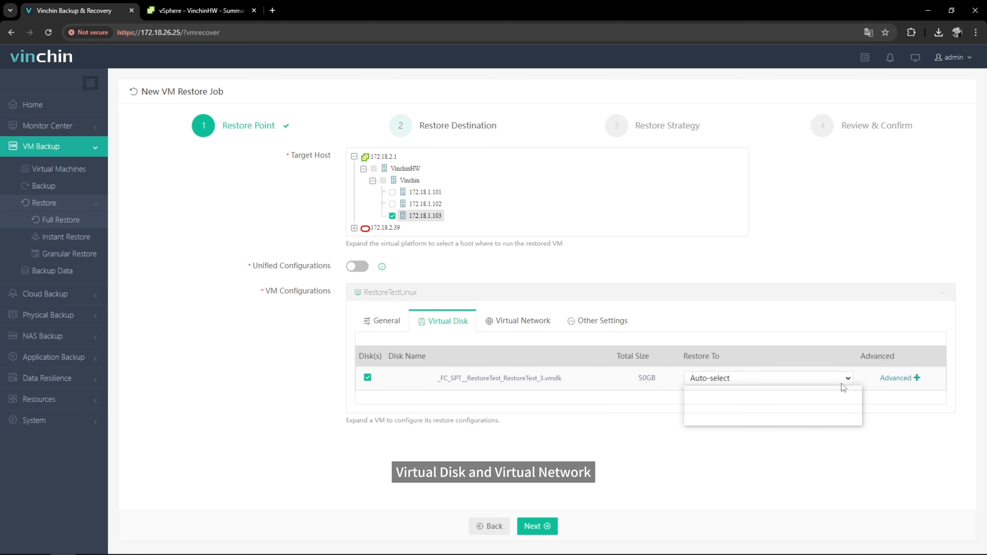
left_click(843, 390)
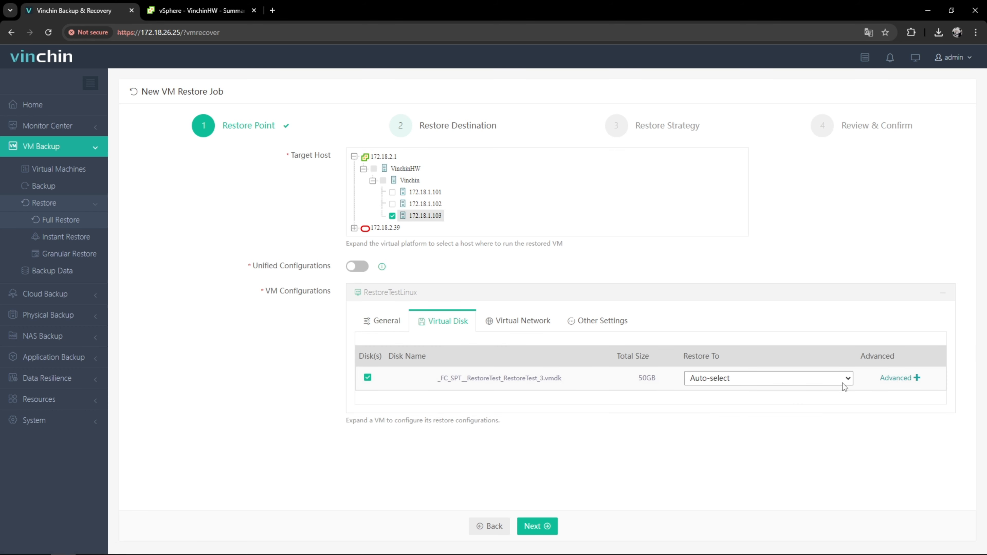
left_click(896, 378)
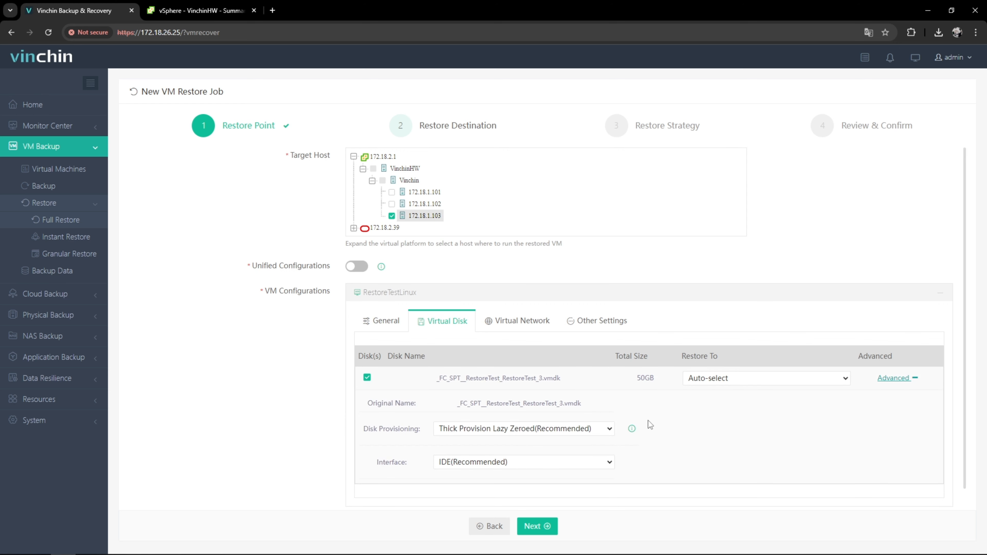
left_click(607, 429)
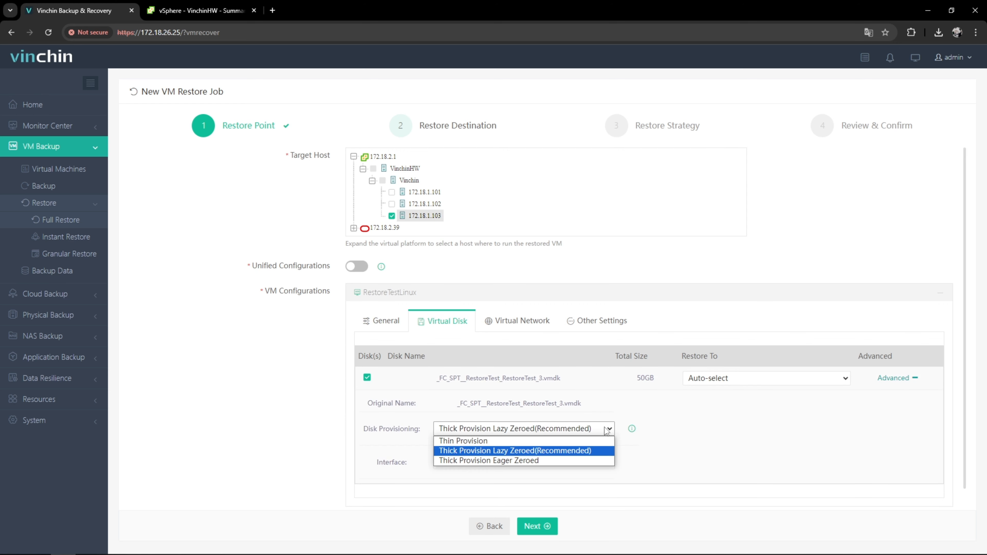
left_click(606, 430)
left_click(583, 463)
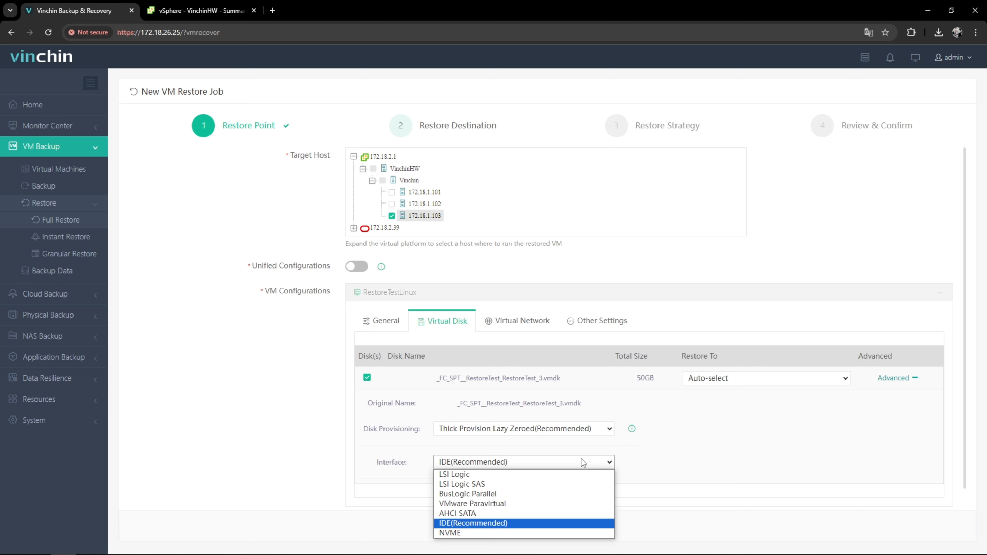
left_click(583, 462)
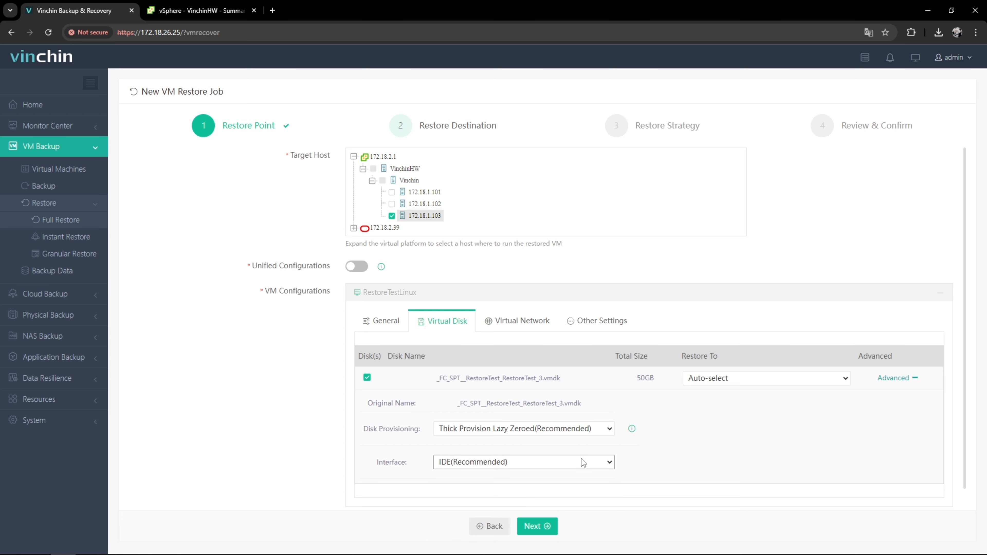
- Review the virtual network connection, adapter type and MAC address options for nic1
left_click(540, 327)
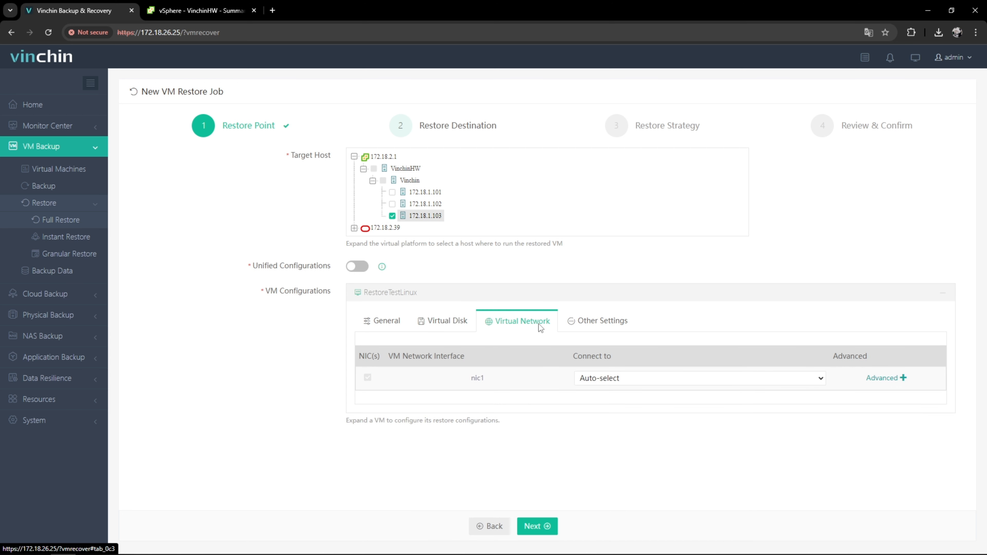
left_click(800, 383)
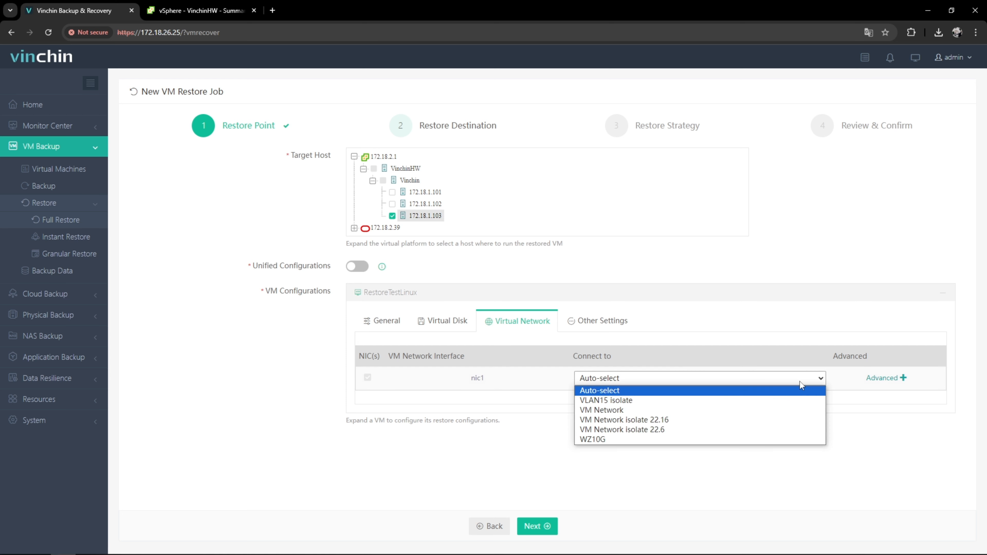
left_click(800, 384)
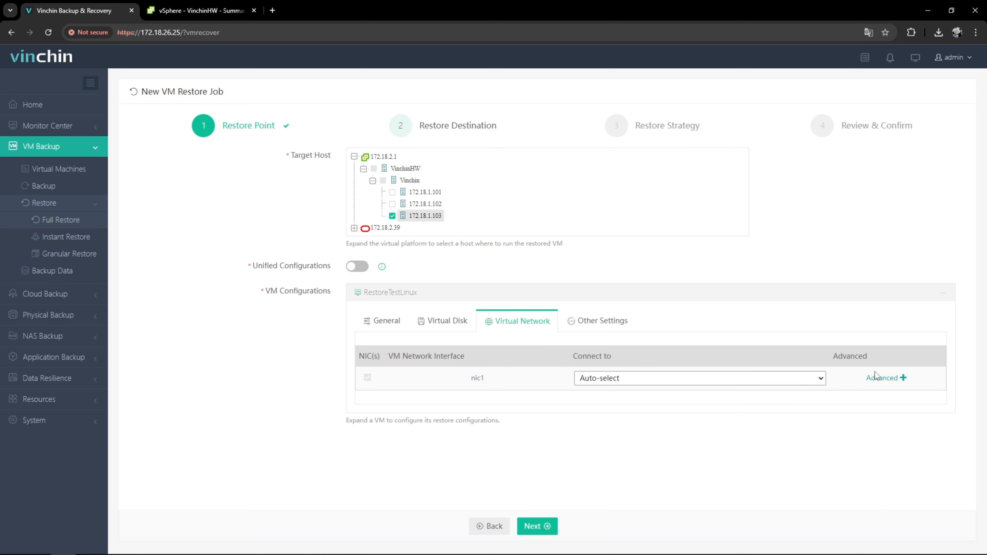
left_click(890, 379)
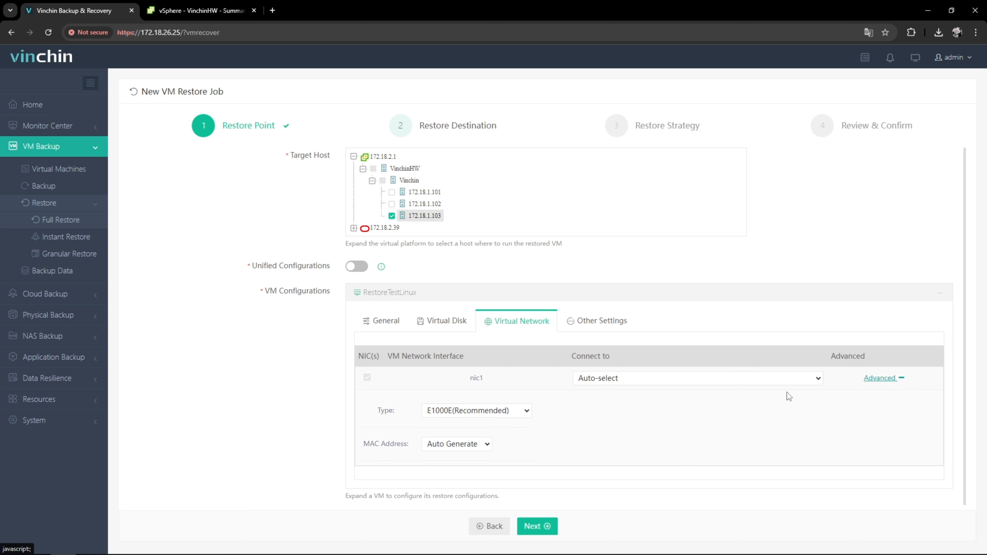
left_click(526, 412)
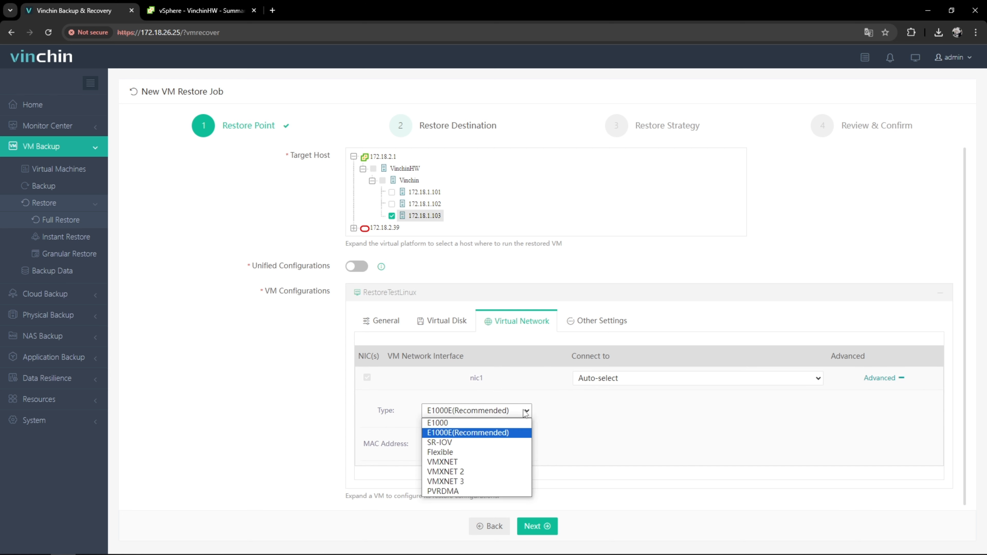
left_click(526, 412)
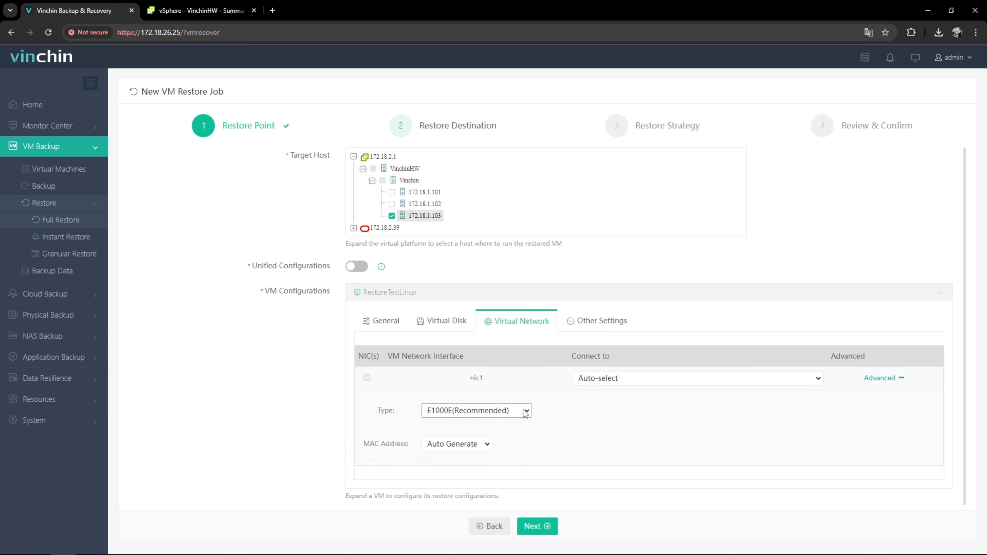
left_click(474, 452)
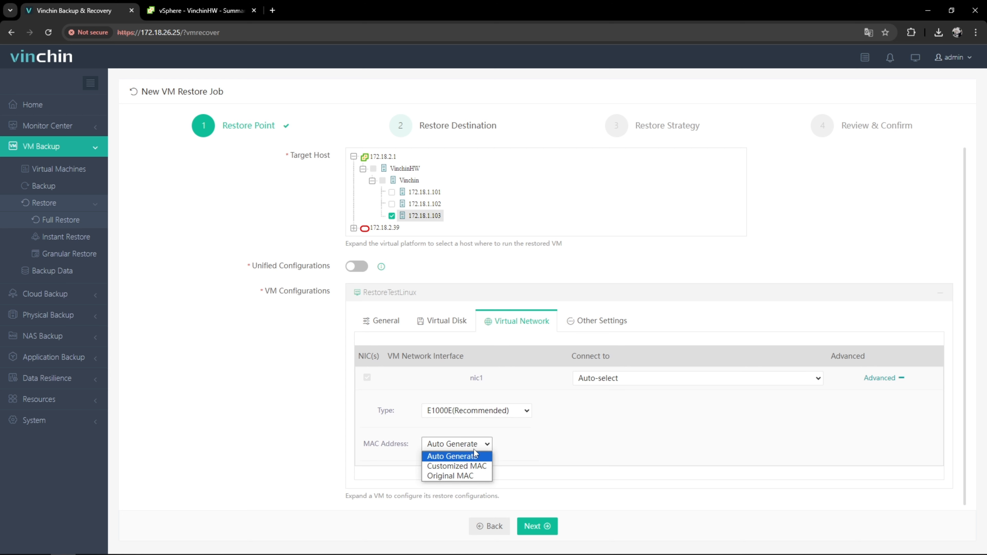
left_click(474, 455)
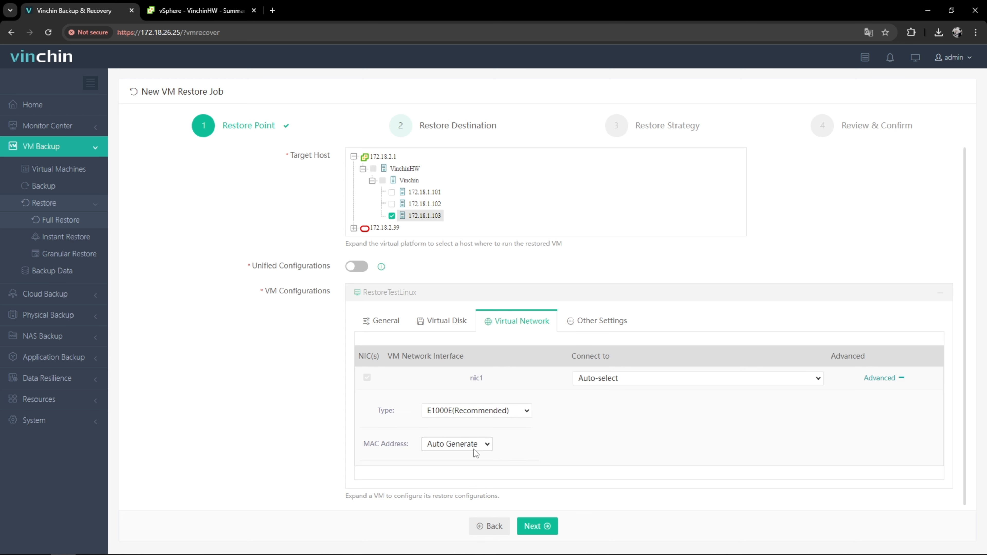
- Keep the target VM folder 172.18.2.1/VinchinHW/Vinchin/172.18.1.103 and set the guest OS type to Linux
left_click(595, 324)
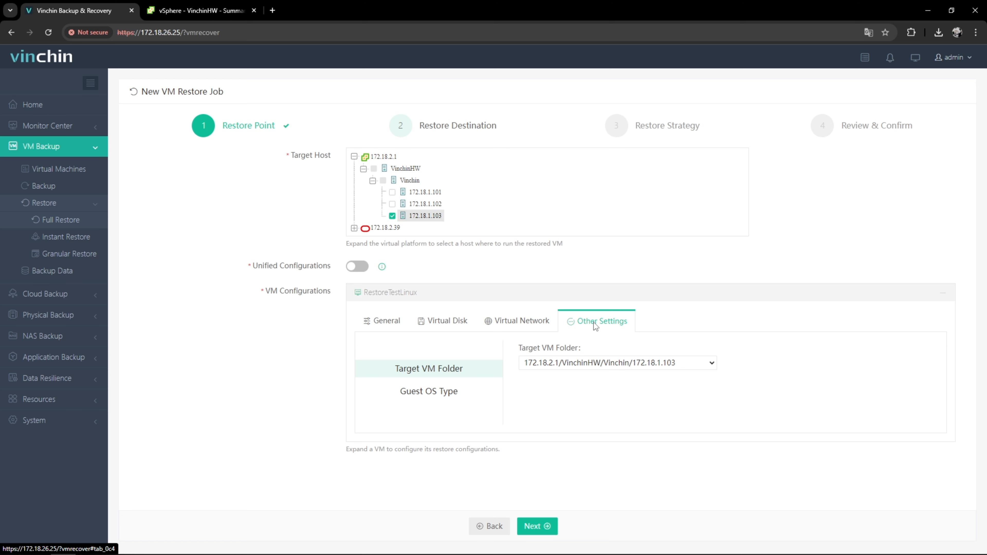
left_click(679, 364)
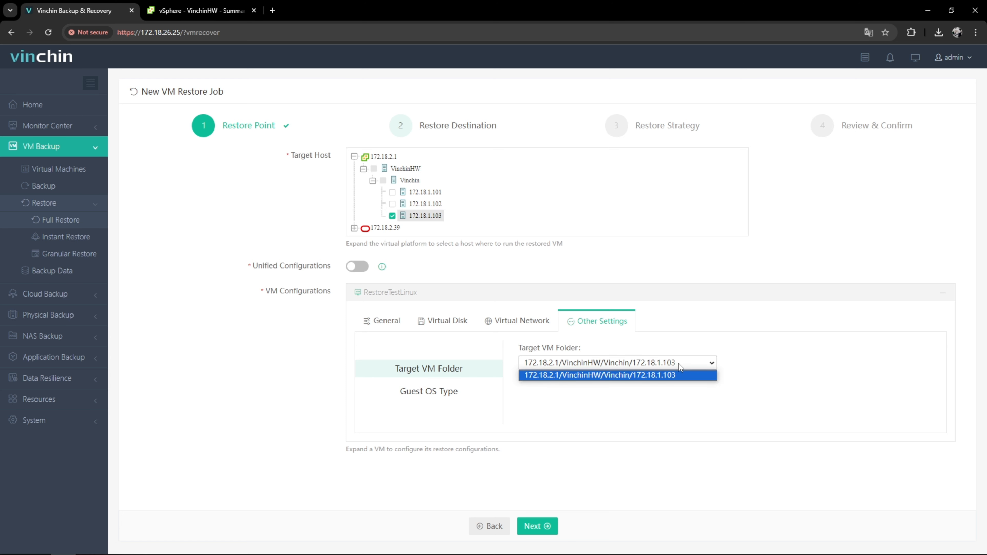
left_click(676, 375)
left_click(485, 391)
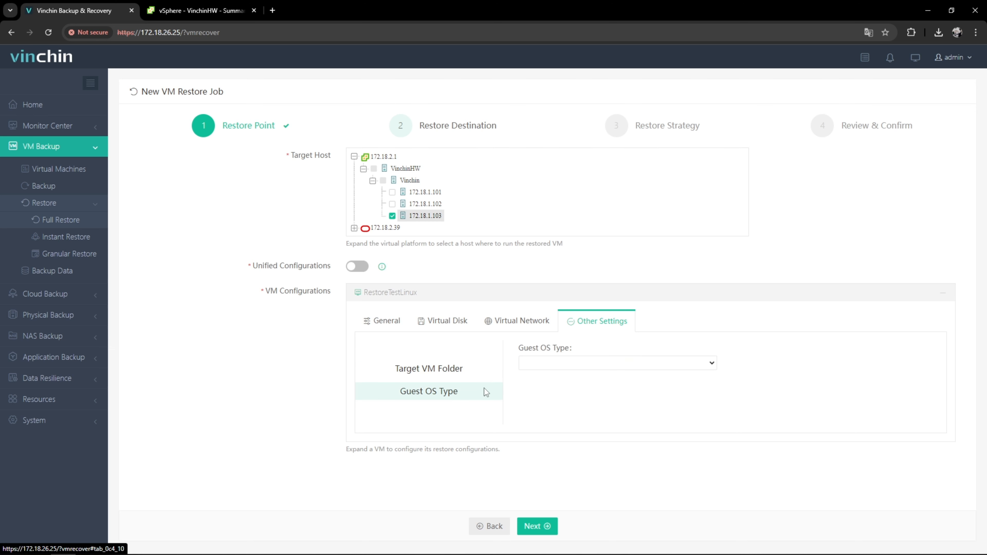
left_click(623, 364)
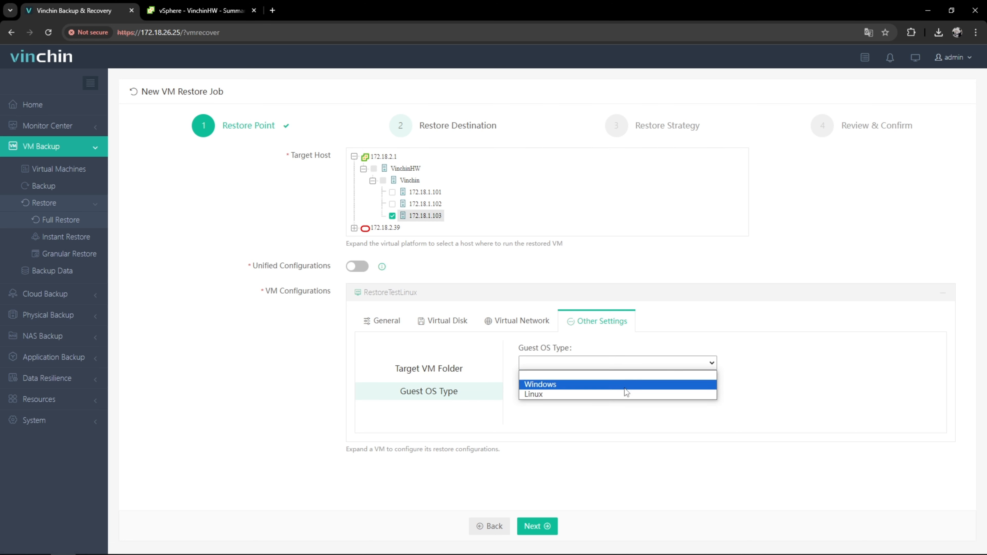
left_click(626, 395)
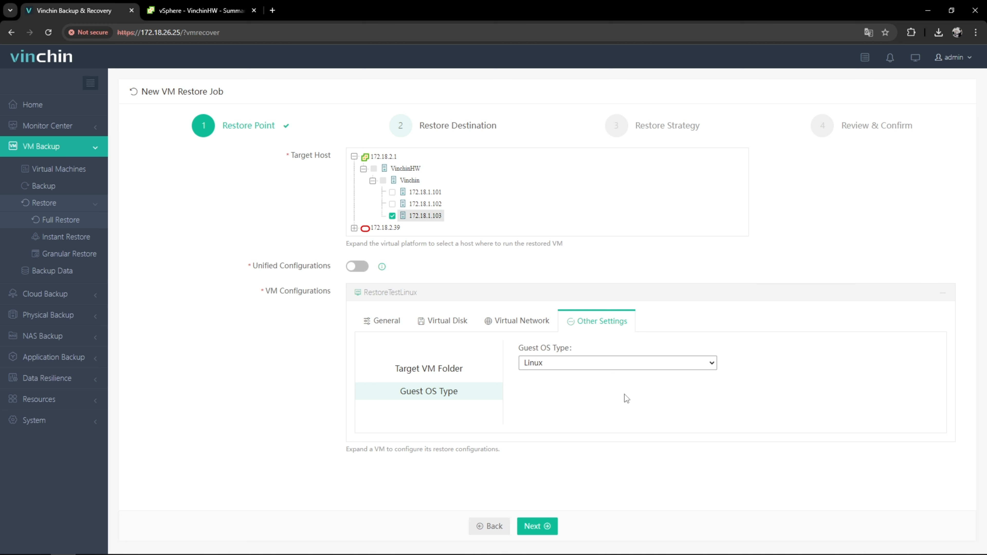
- Recheck the general name and power settings, then continue to the restore strategy stage
left_click(394, 324)
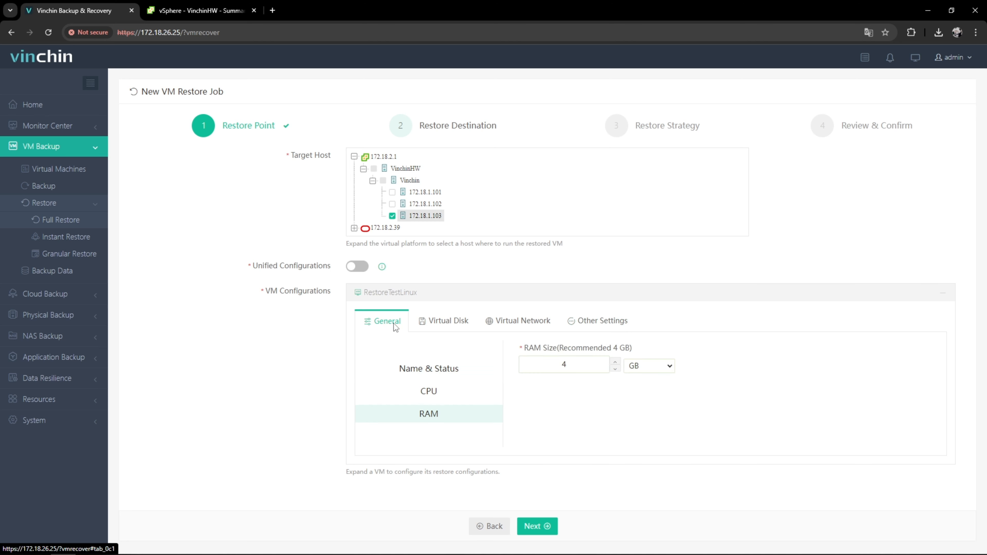
left_click(438, 369)
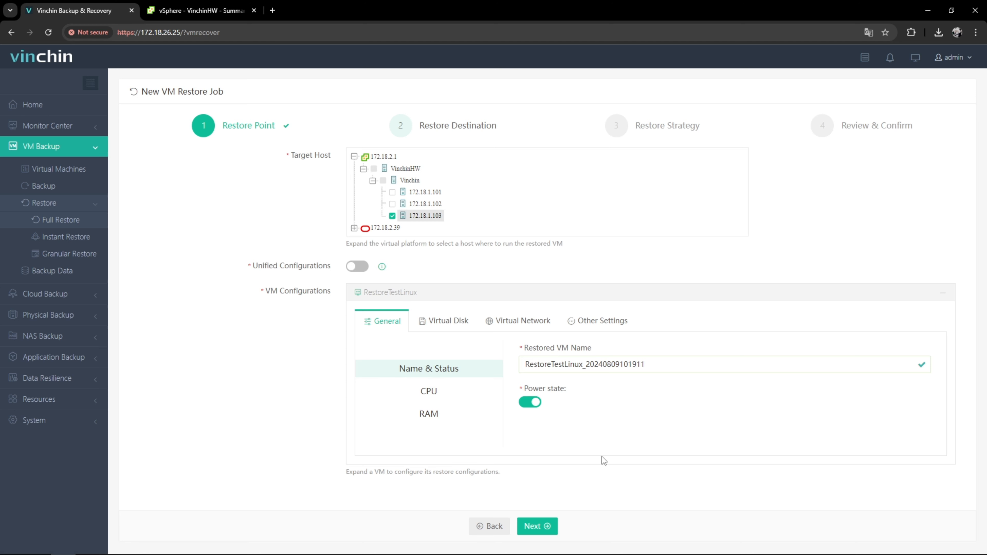
left_click(539, 527)
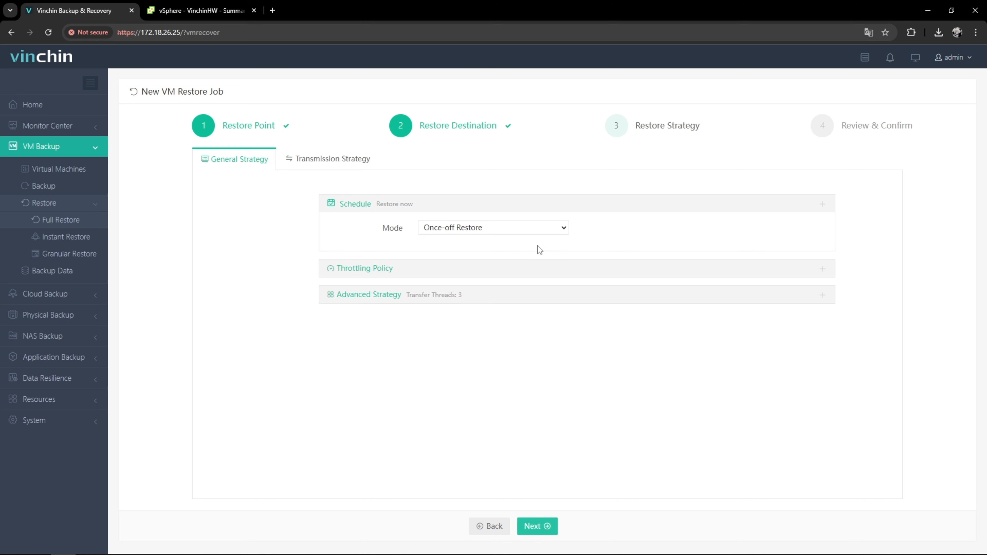
- Review the schedule mode, throttling policy types and schedules, and advanced transfer threads options
left_click(548, 230)
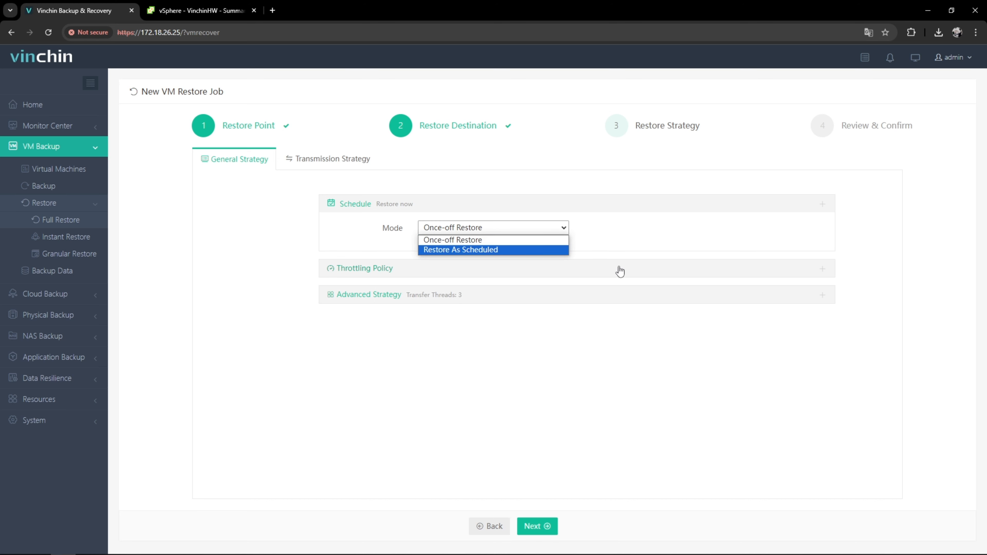
left_click(710, 273)
left_click(710, 272)
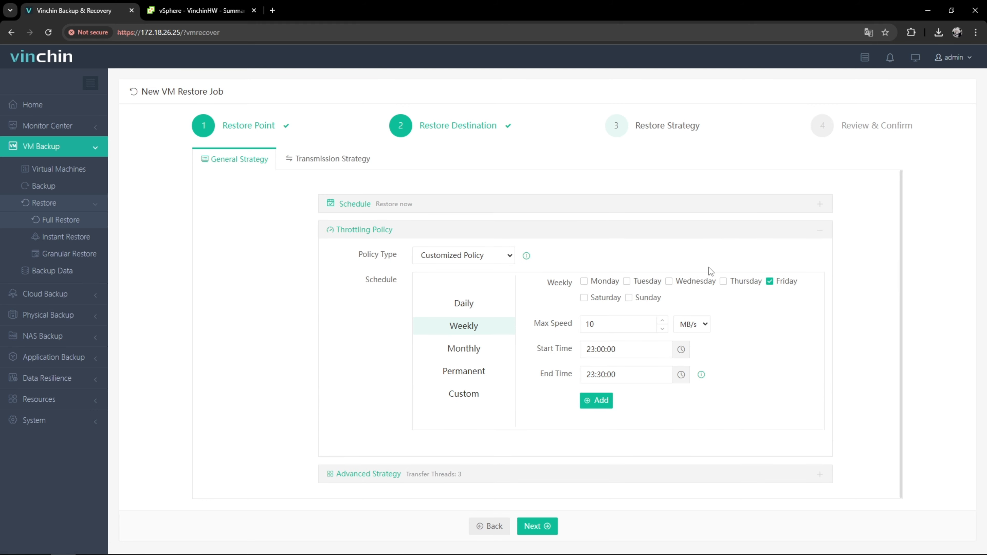
left_click(497, 258)
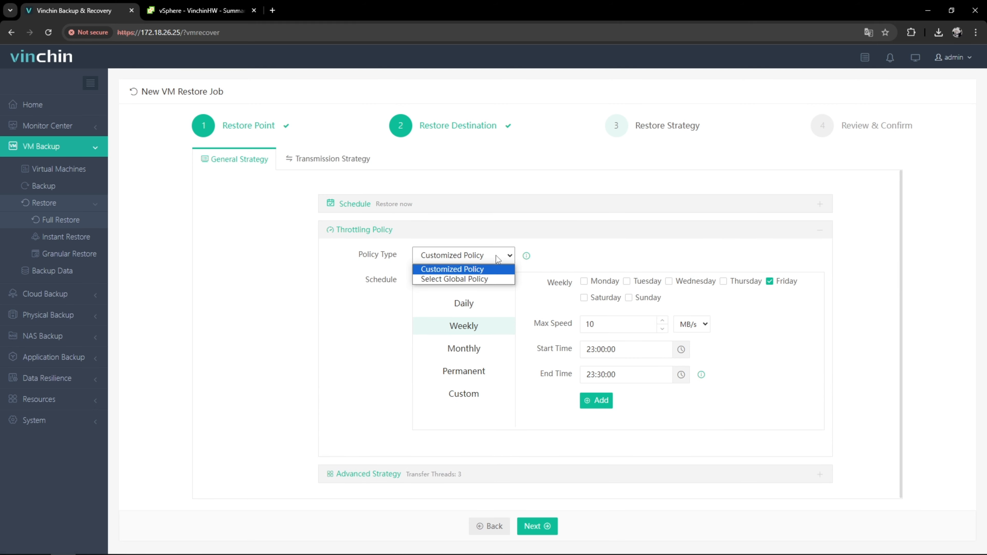
left_click(499, 260)
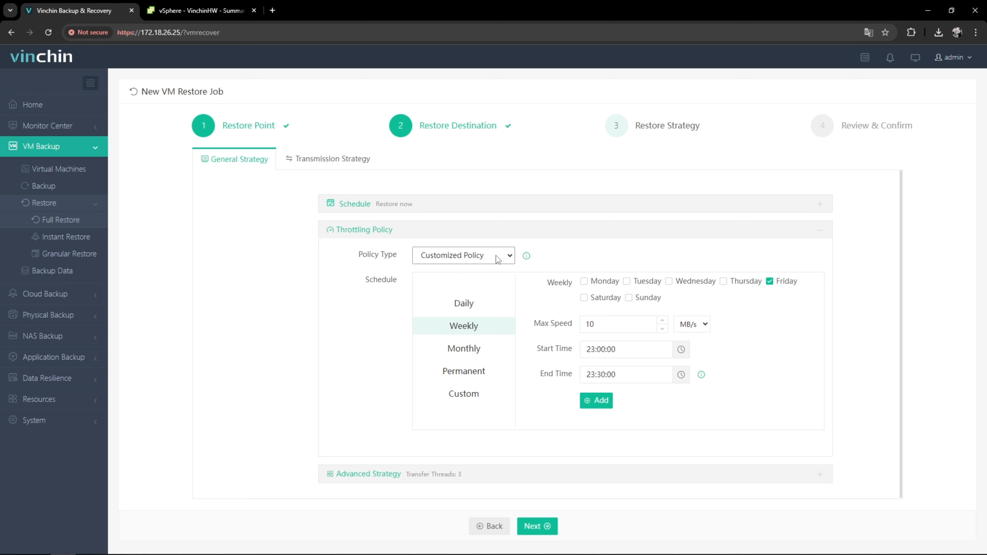
left_click(498, 304)
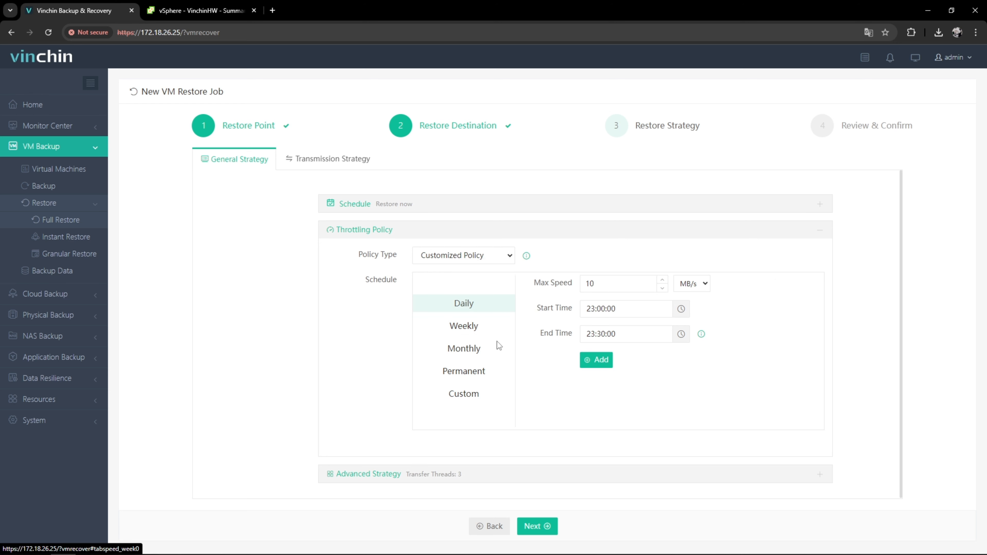
left_click(499, 352)
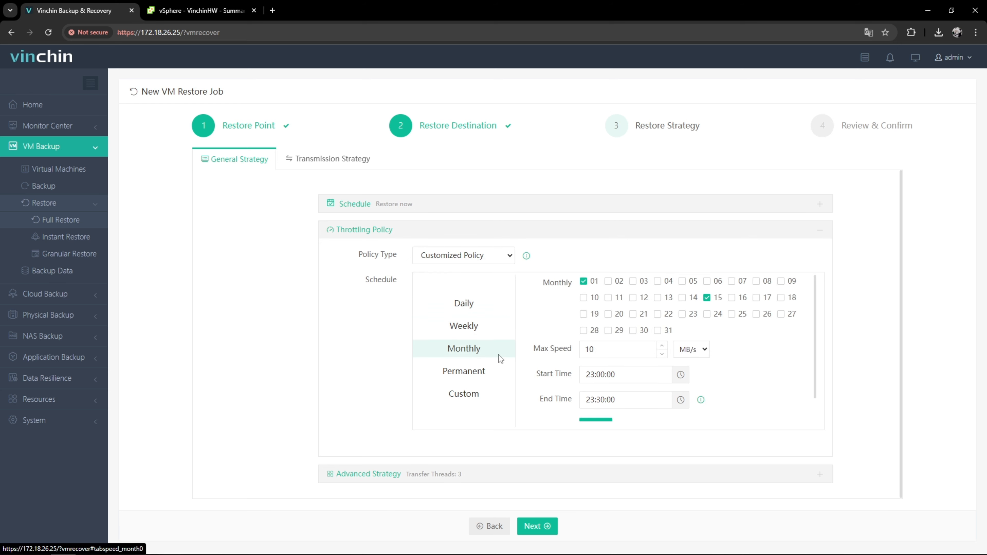
left_click(498, 371)
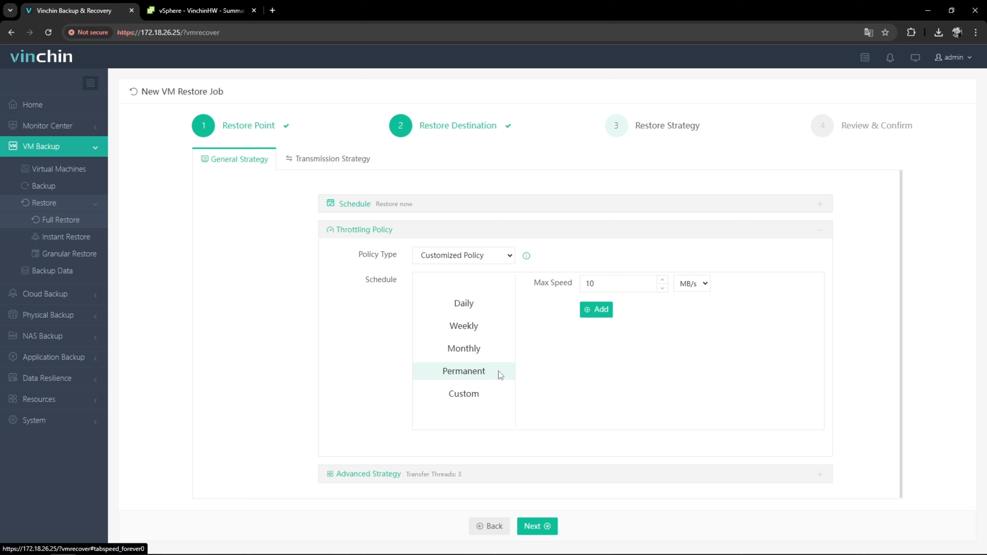
left_click(499, 393)
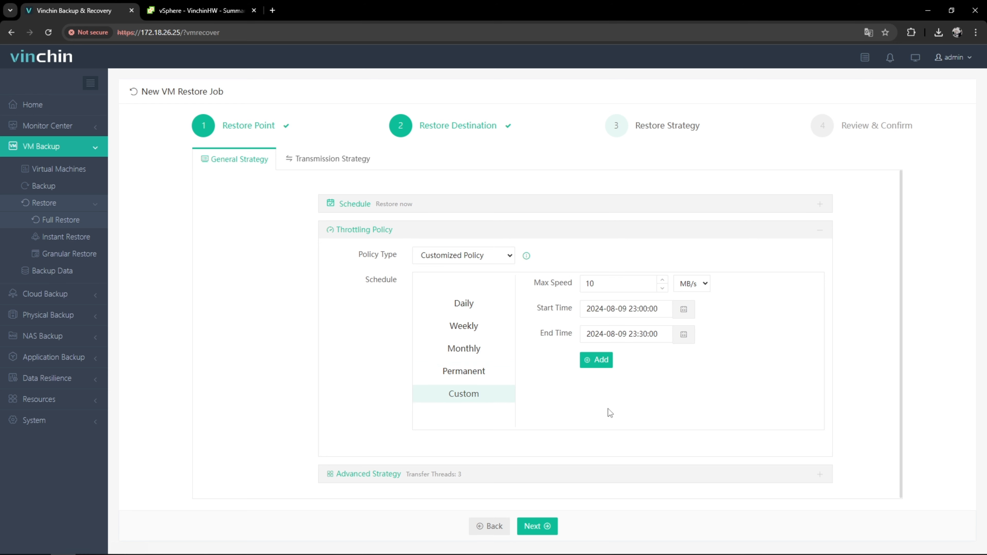
left_click(569, 474)
left_click(578, 279)
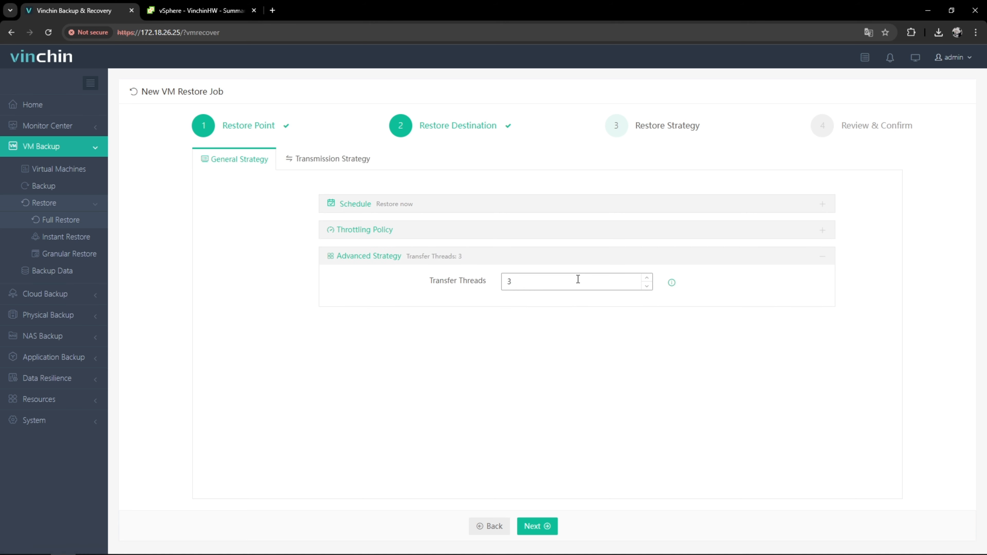
- Set the transmission strategy's transfer method to HOTADD and continue to review and confirm
left_click(352, 164)
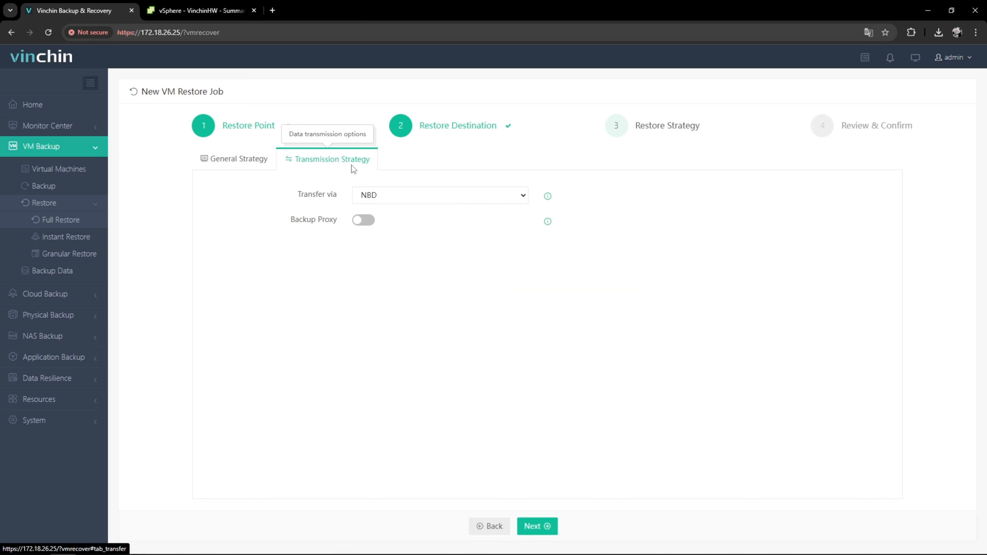
left_click(519, 196)
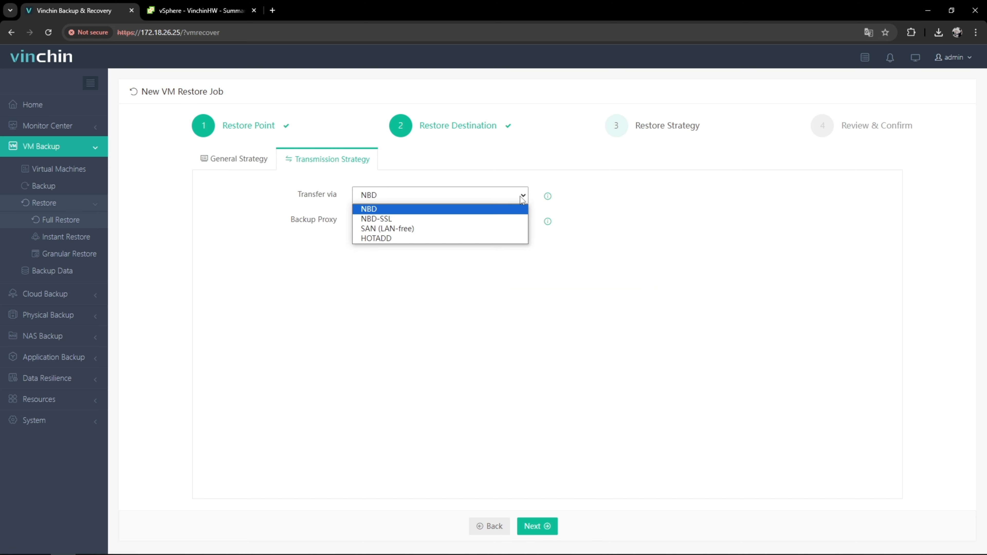
left_click(516, 238)
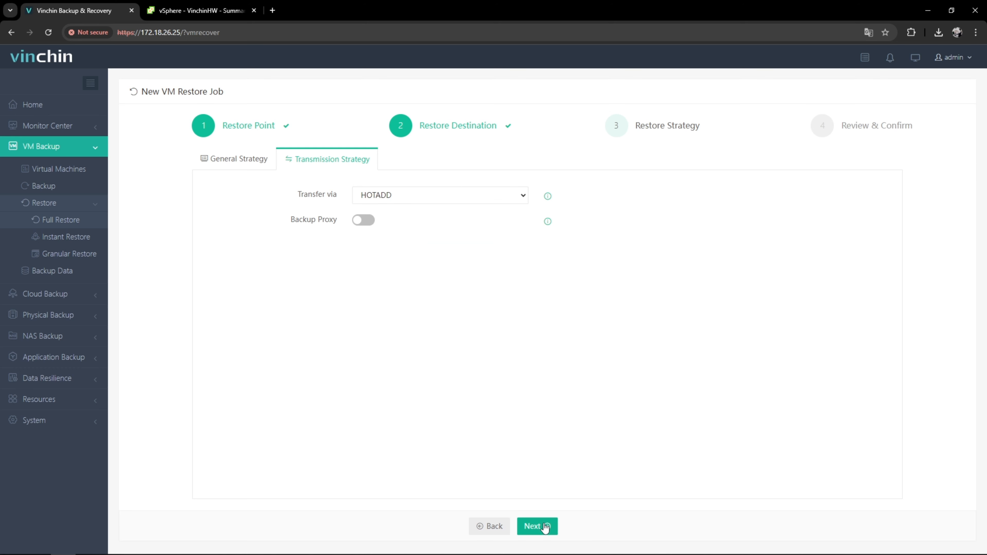
left_click(537, 526)
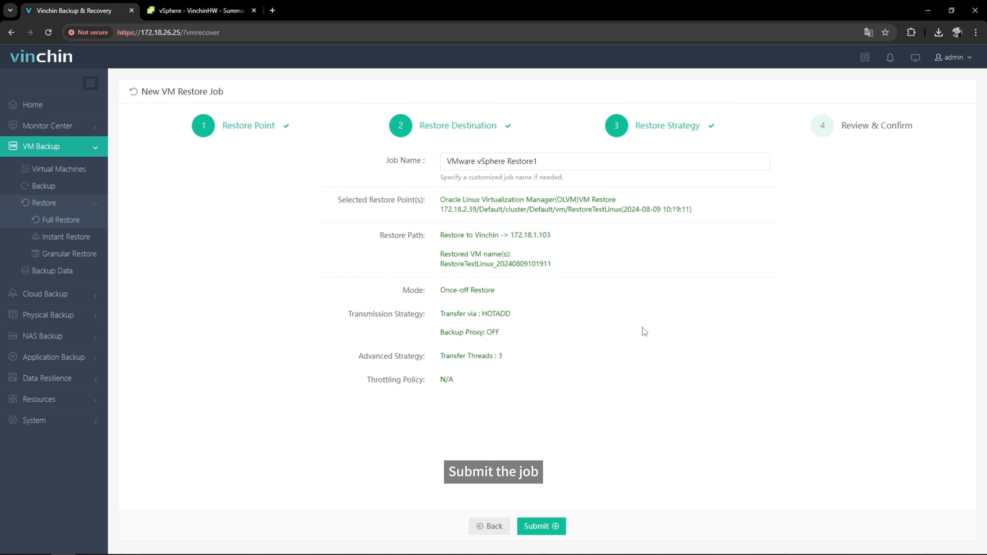
- Submit the restore job named VMware vSphere Restore1 and check it in the current jobs list
left_click(662, 163)
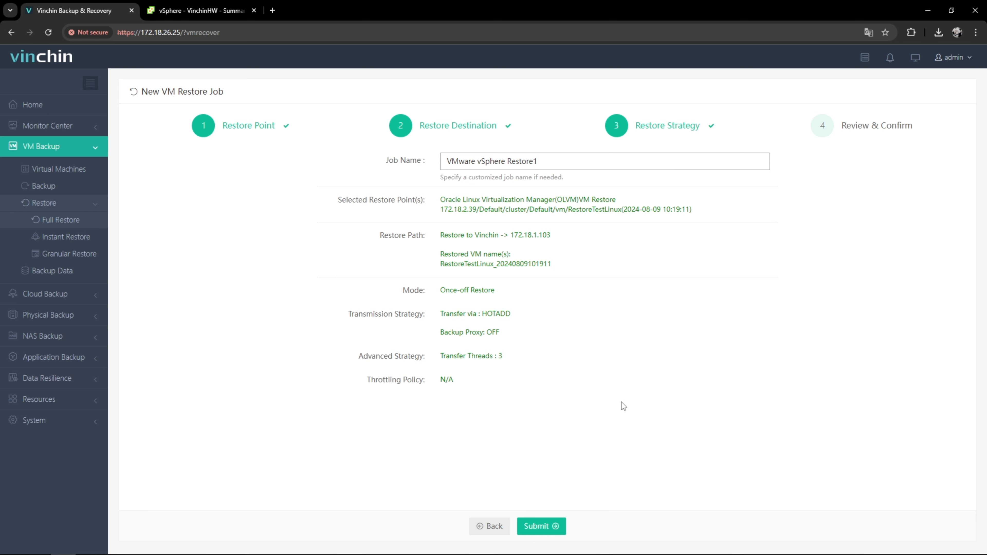
left_click(554, 525)
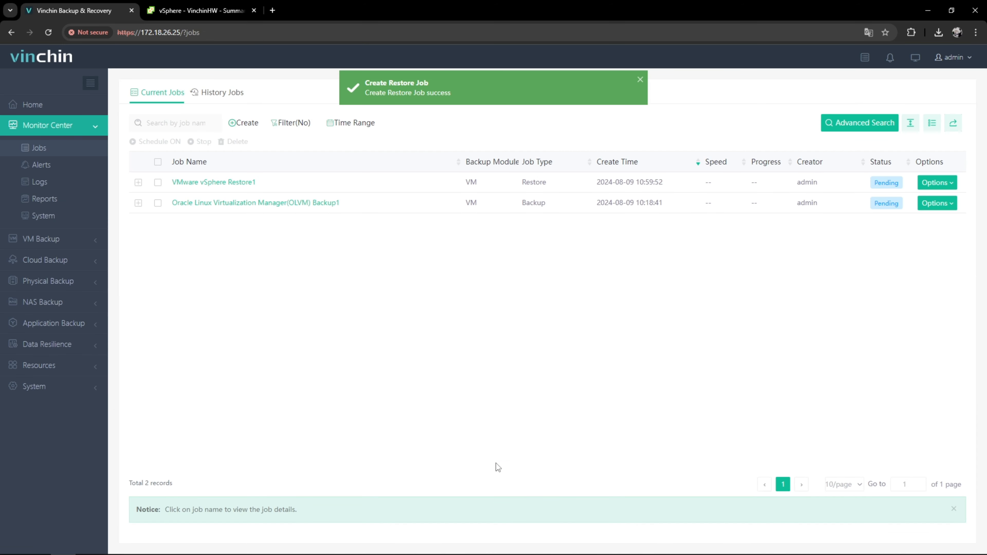
left_click(244, 183)
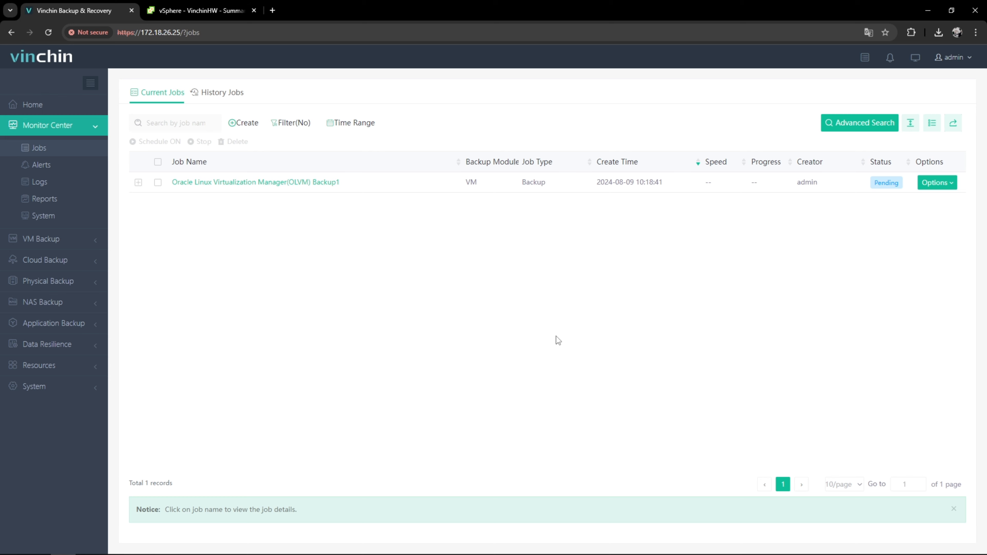
left_click(205, 12)
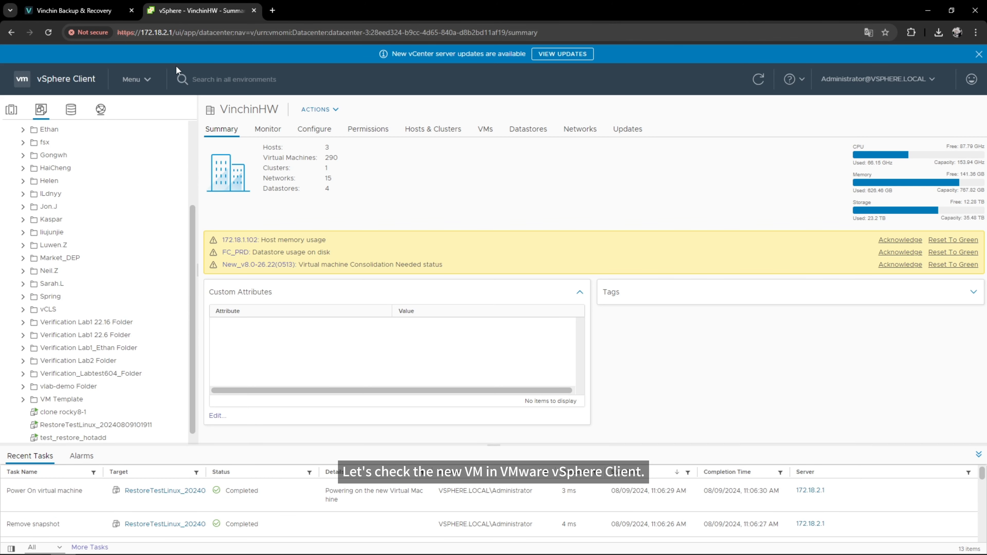
left_click(138, 425)
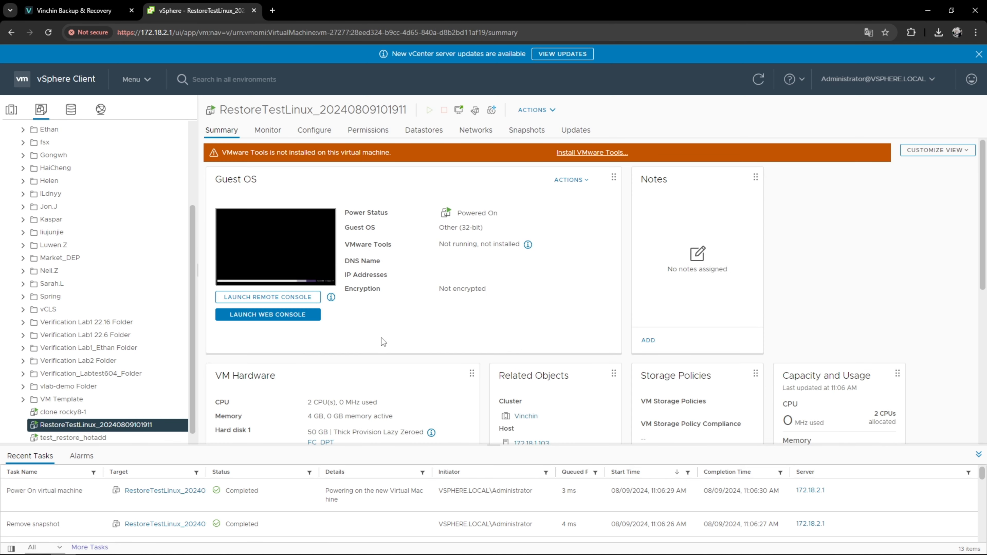
left_click(313, 302)
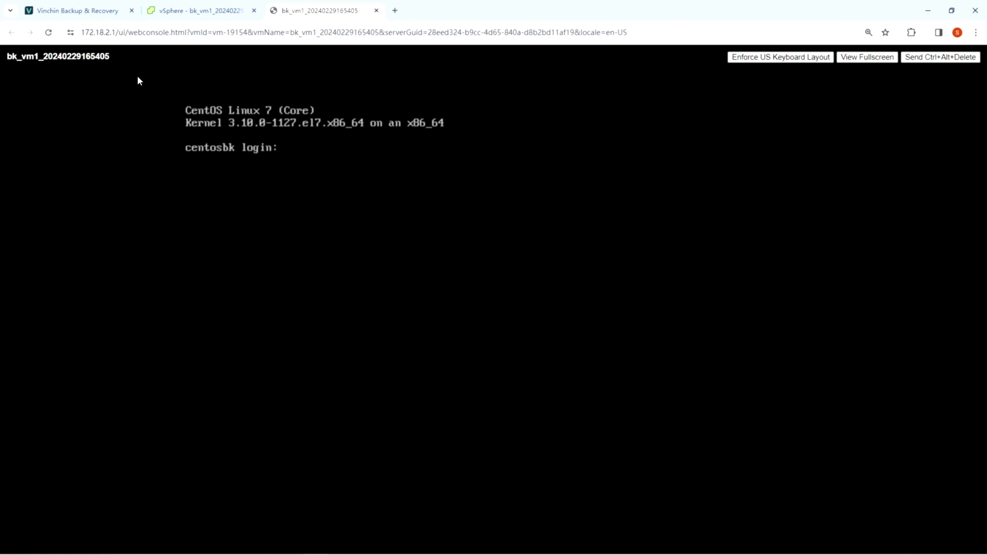
- Log in to the restored VM's console as root with the account password and run the date command
type("root")
key("Return")
key("Return")
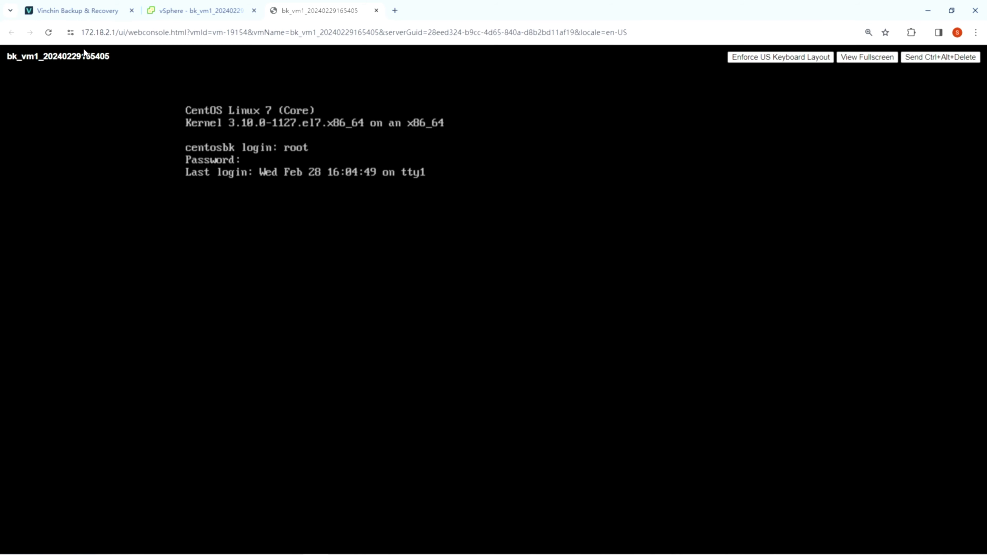
type("date")
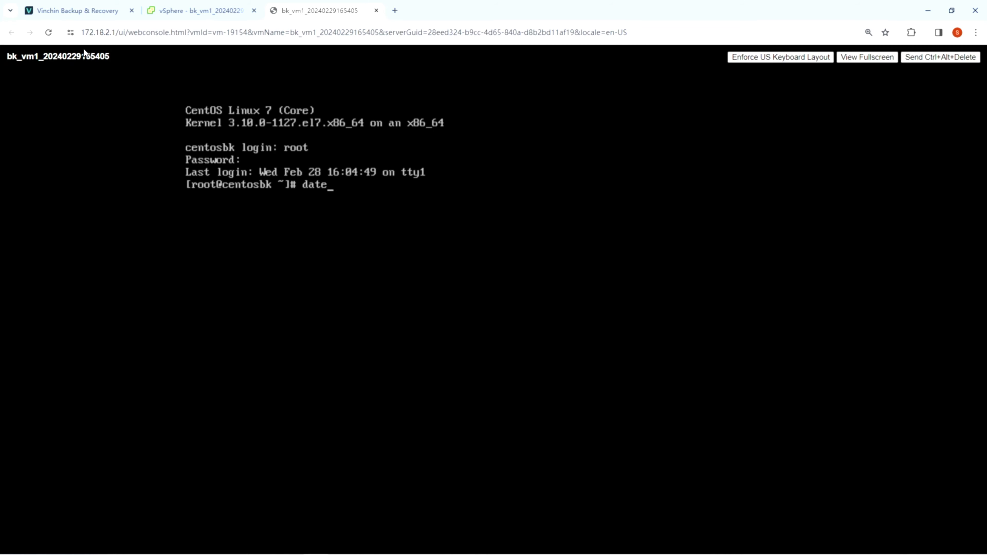
key("Return")
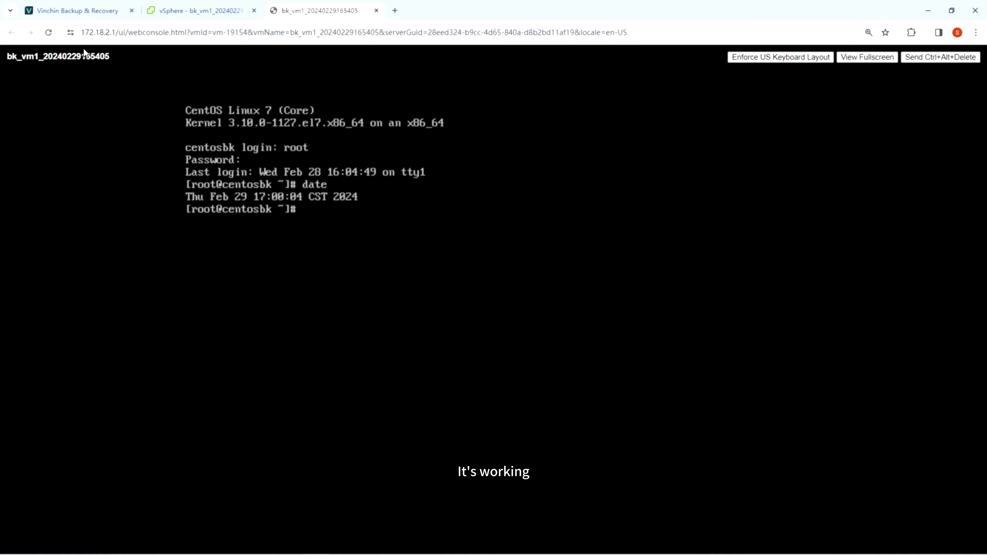